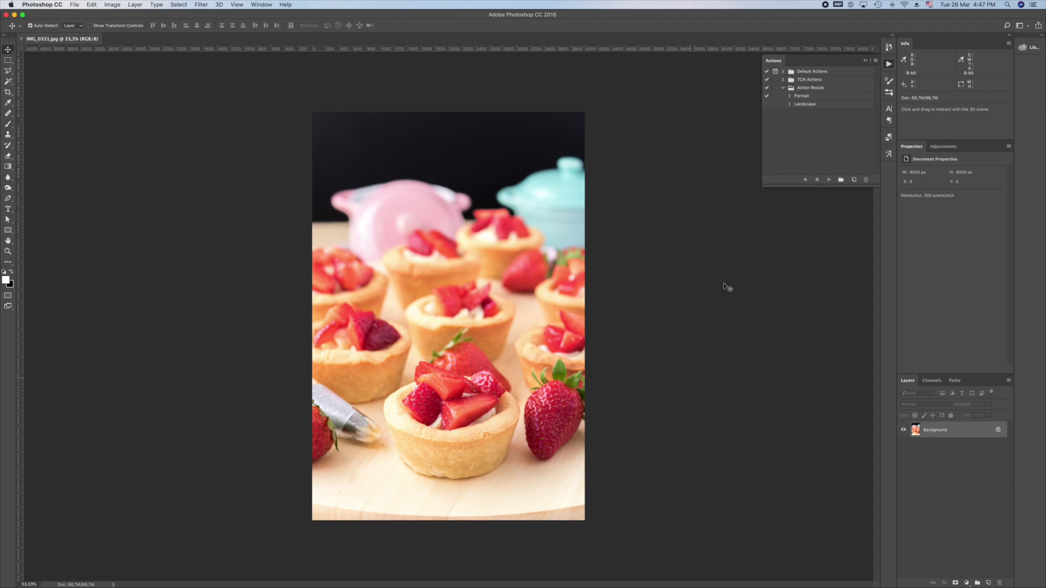
# Select the Portrait action inside the Action Resize set.
pyautogui.click(804, 98)
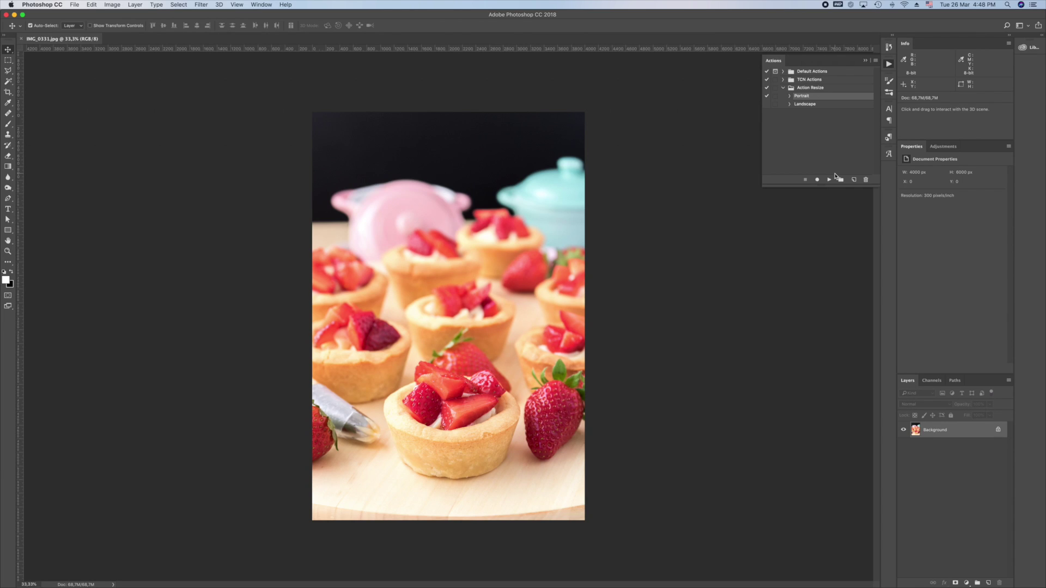
# Check in Image Size that the photo is 4000 × 6000 px, then play the Portrait action.
pyautogui.press('super+alt+i')
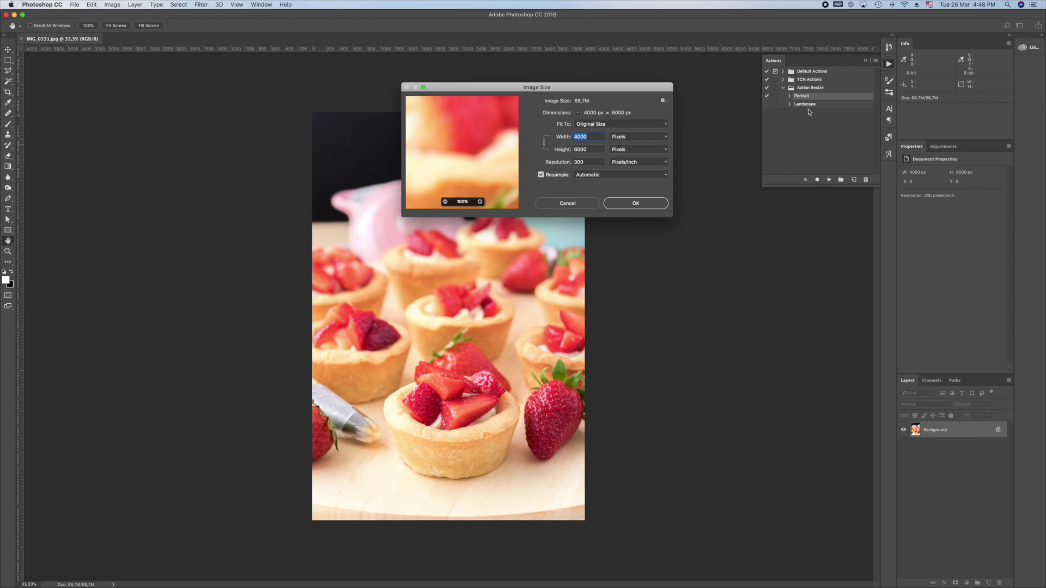
pyautogui.click(566, 206)
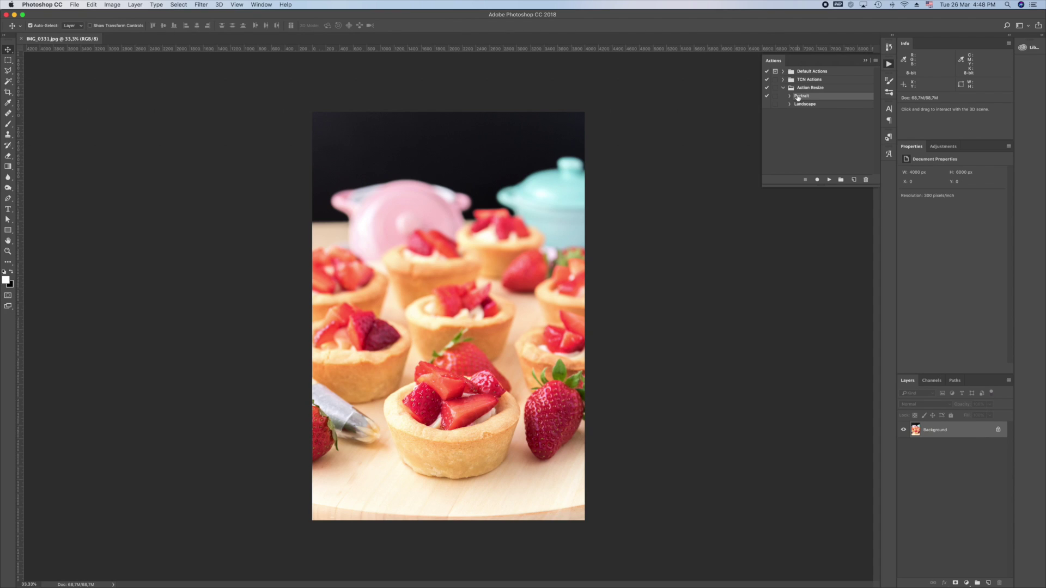
pyautogui.click(828, 181)
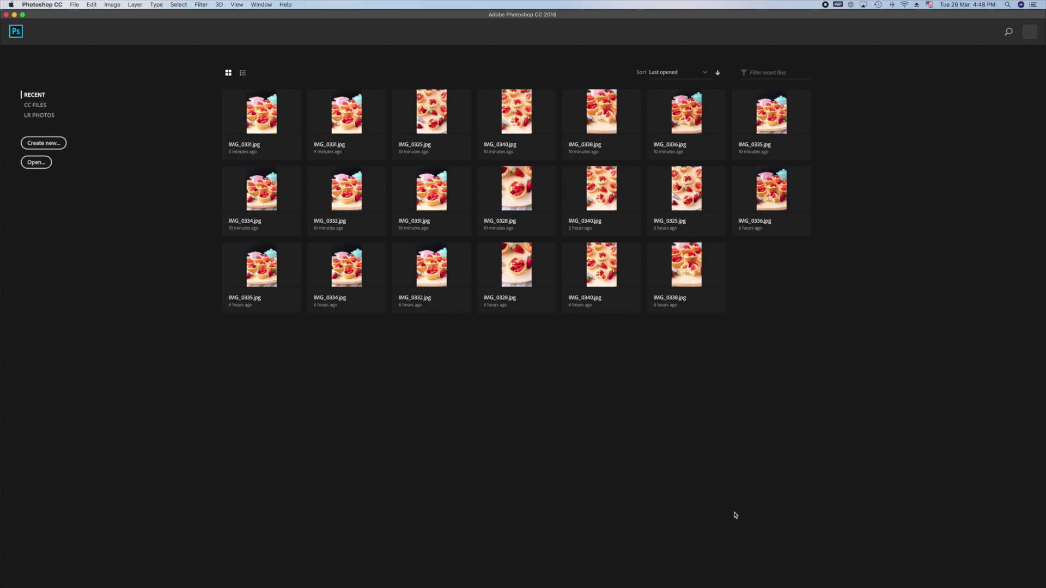
# In Finder, browse -TCN BLOG > TEMPORAL, review the original photos, and open the PQN folder.
pyautogui.press('super+Tab')
pyautogui.press('super+Tab')
pyautogui.press('super+Tab')
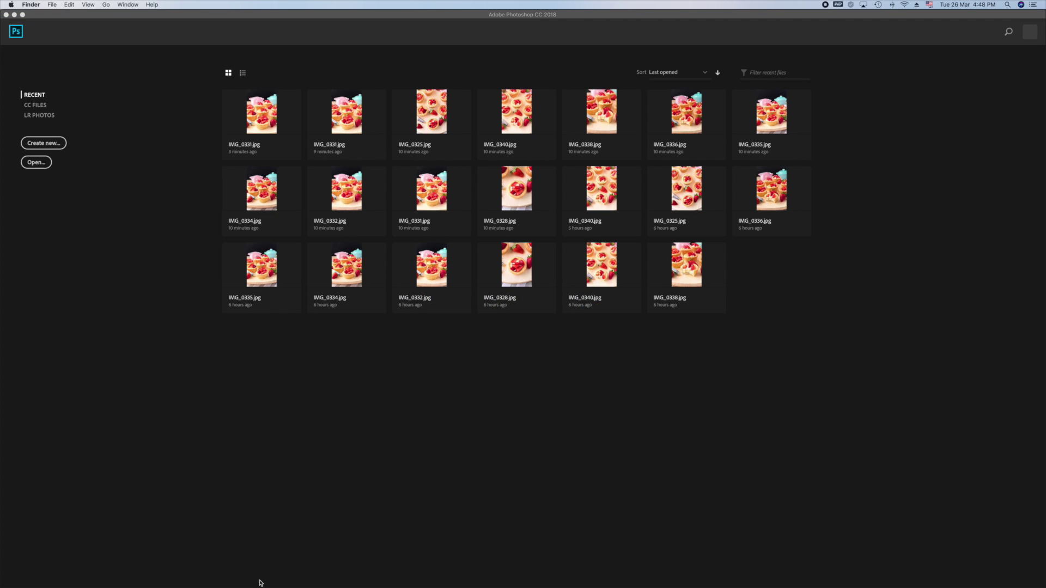
pyautogui.moveTo(240, 572)
pyautogui.click(117, 575)
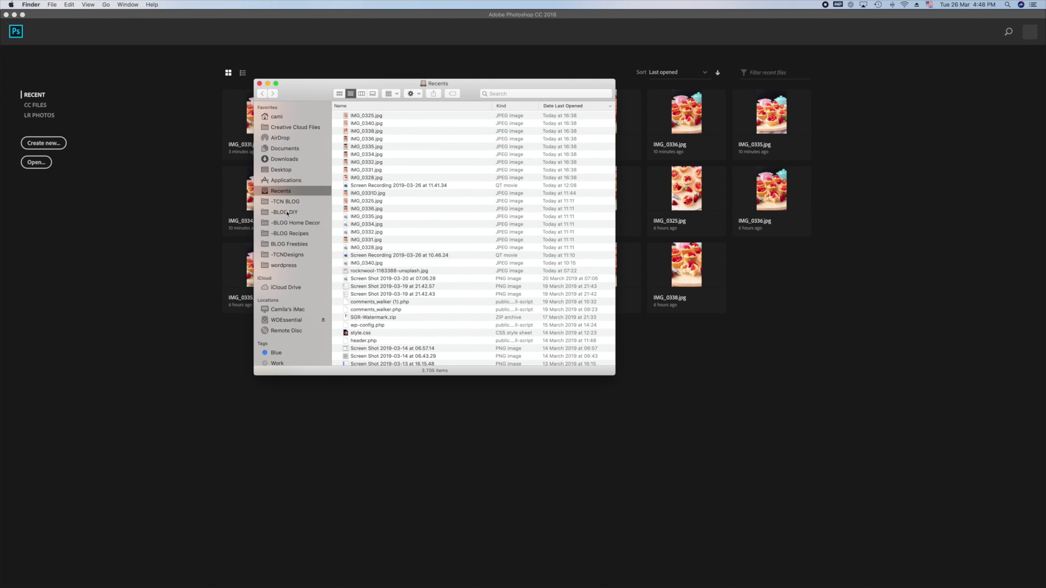
pyautogui.click(285, 202)
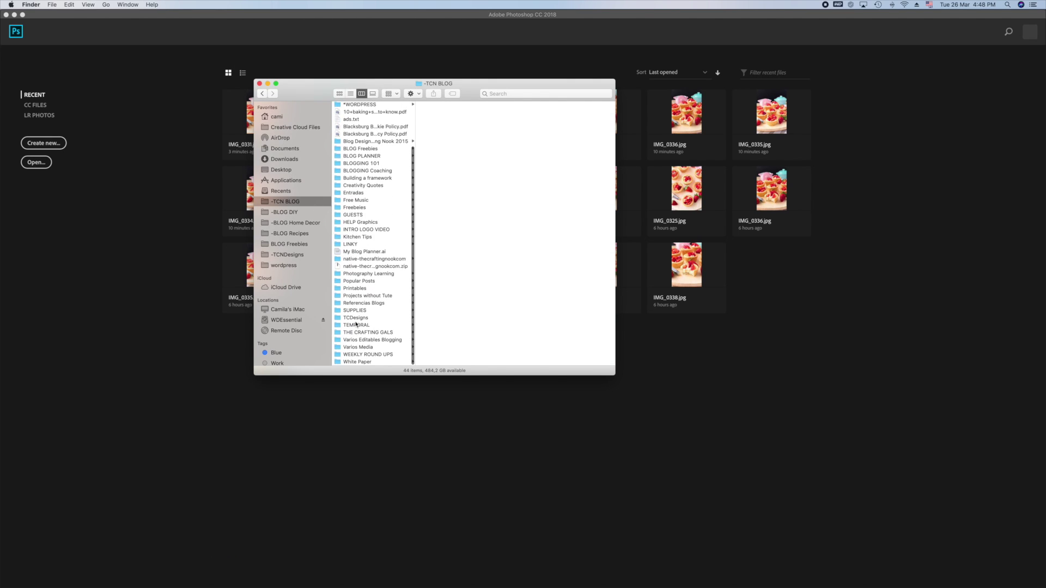
pyautogui.click(356, 325)
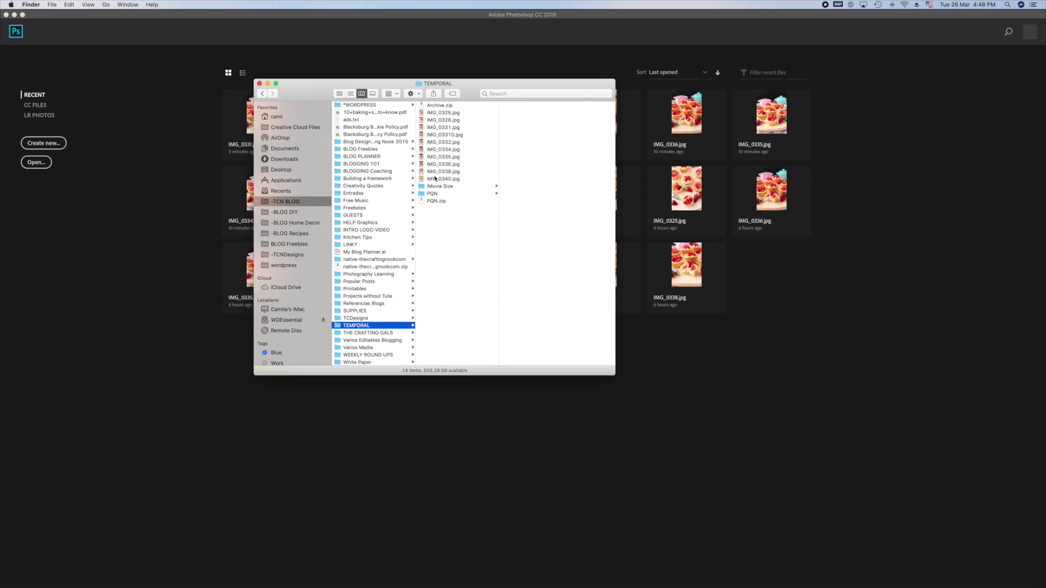
pyautogui.click(450, 127)
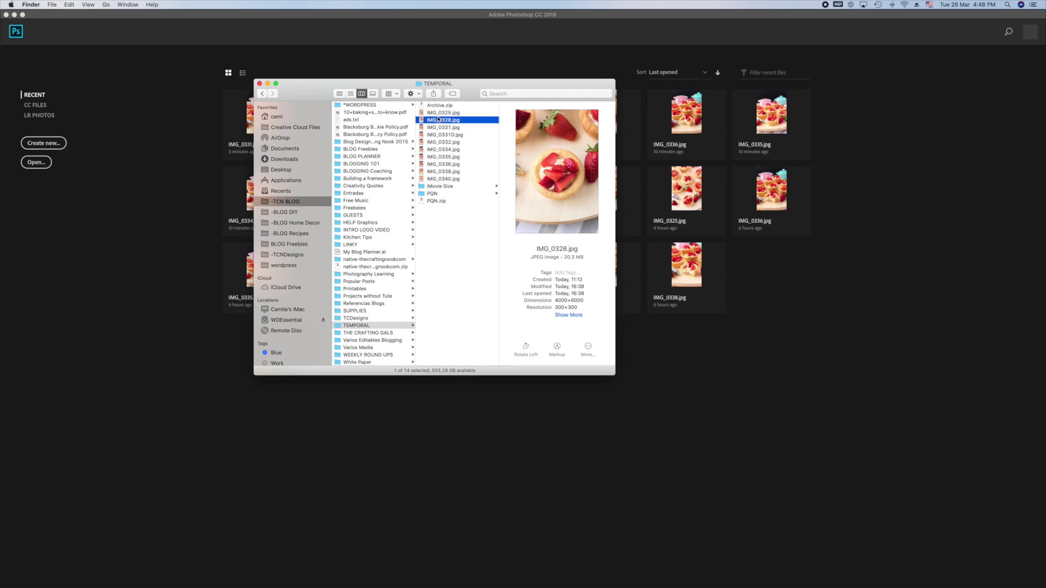
pyautogui.click(438, 141)
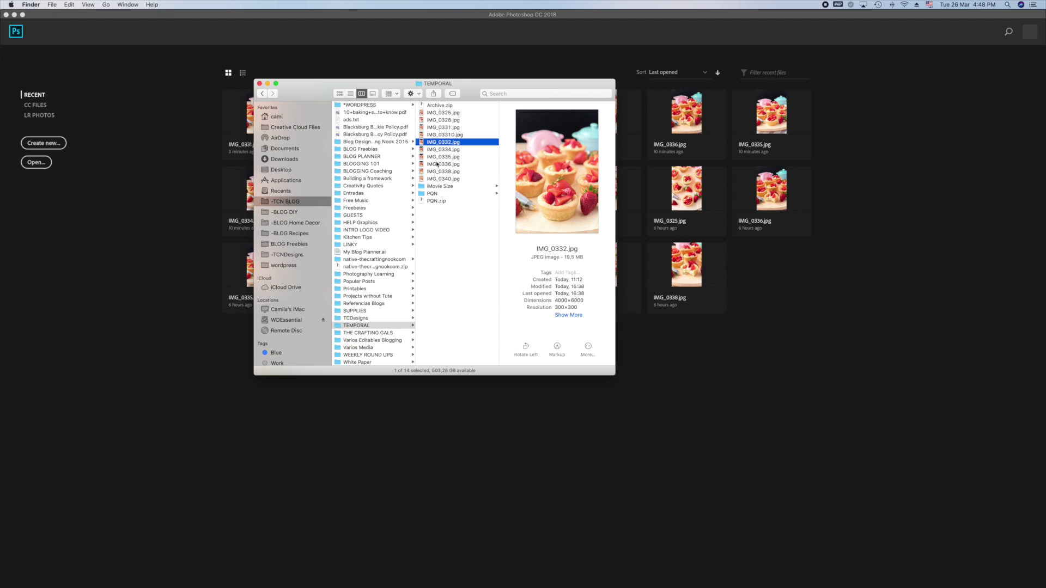
pyautogui.click(437, 164)
pyautogui.click(436, 179)
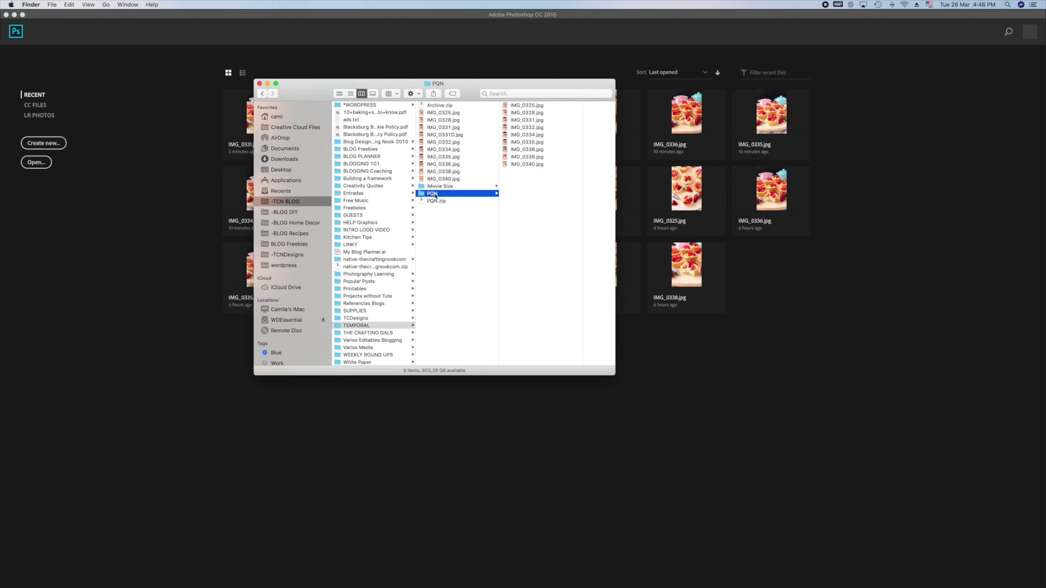
# Quick Look the resized JPEGs and confirm IMG_0331.jpg is 700 × 1050.
pyautogui.click(513, 106)
pyautogui.press('space')
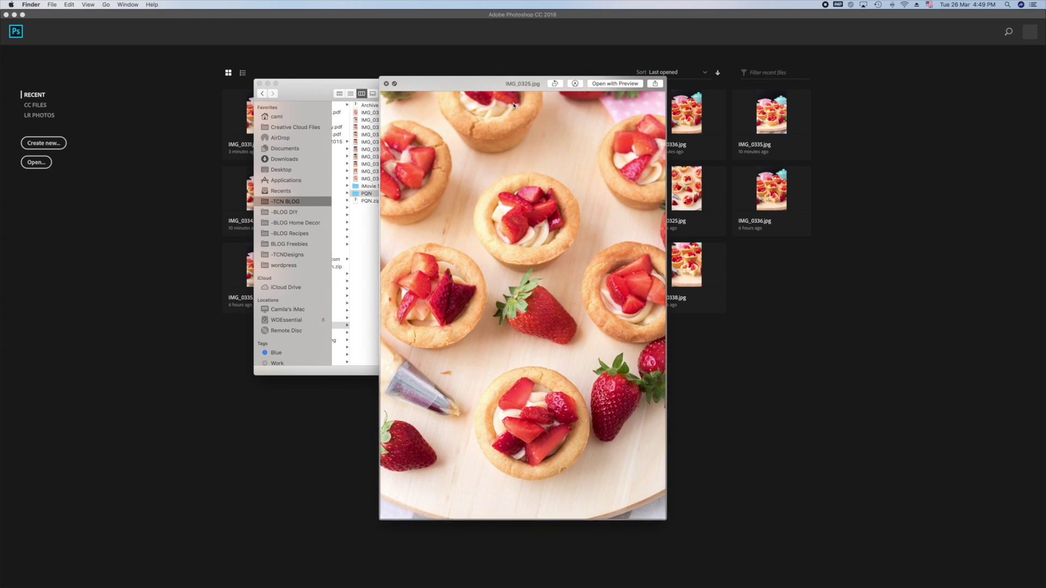
pyautogui.press('Down')
pyautogui.press('Down')
pyautogui.press('Down')
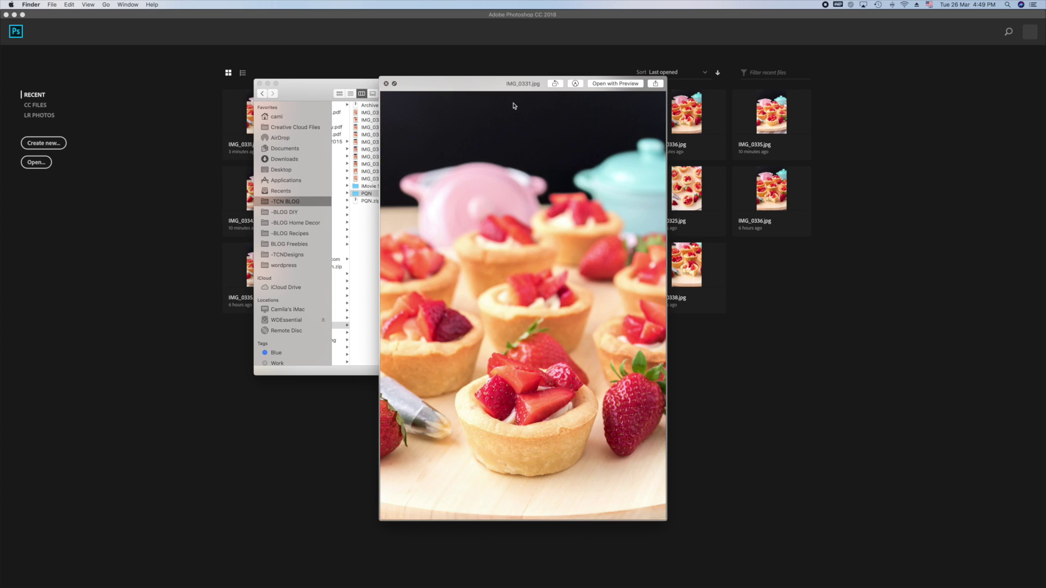
pyautogui.press('space')
pyautogui.moveTo(467, 88); pyautogui.dragTo(283, 76)
pyautogui.press('space')
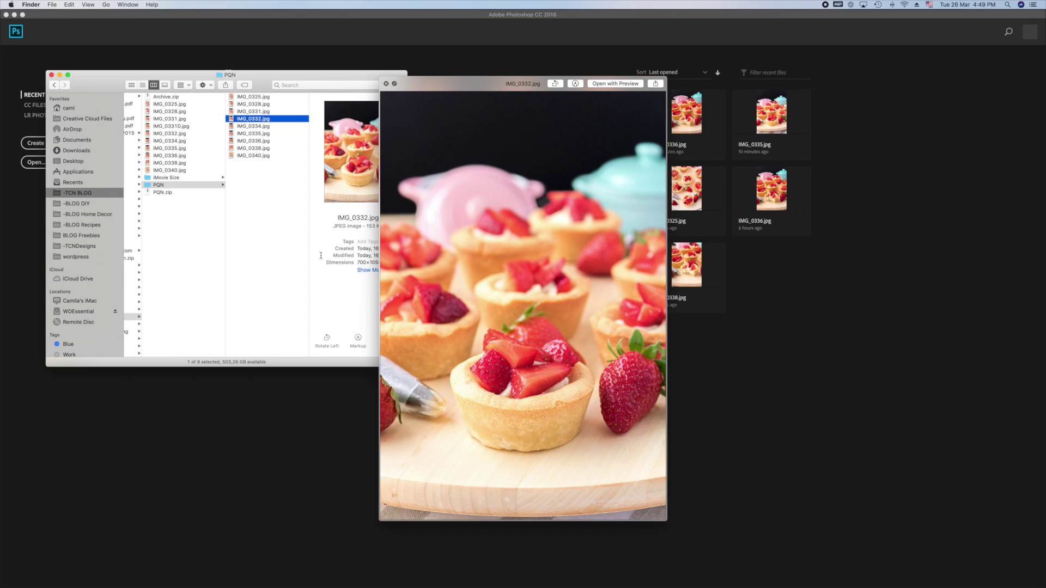
pyautogui.press('space')
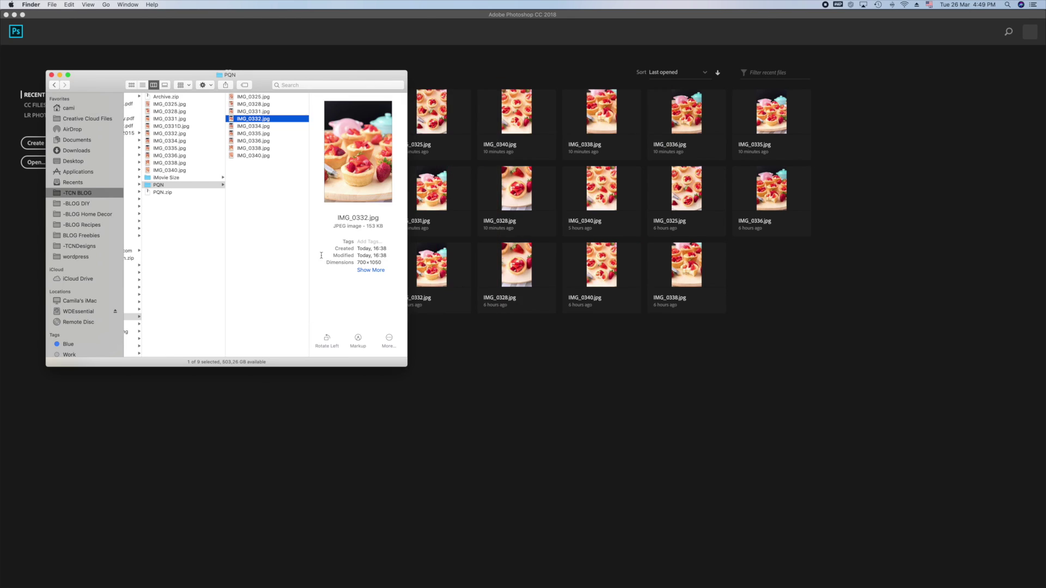
pyautogui.click(236, 112)
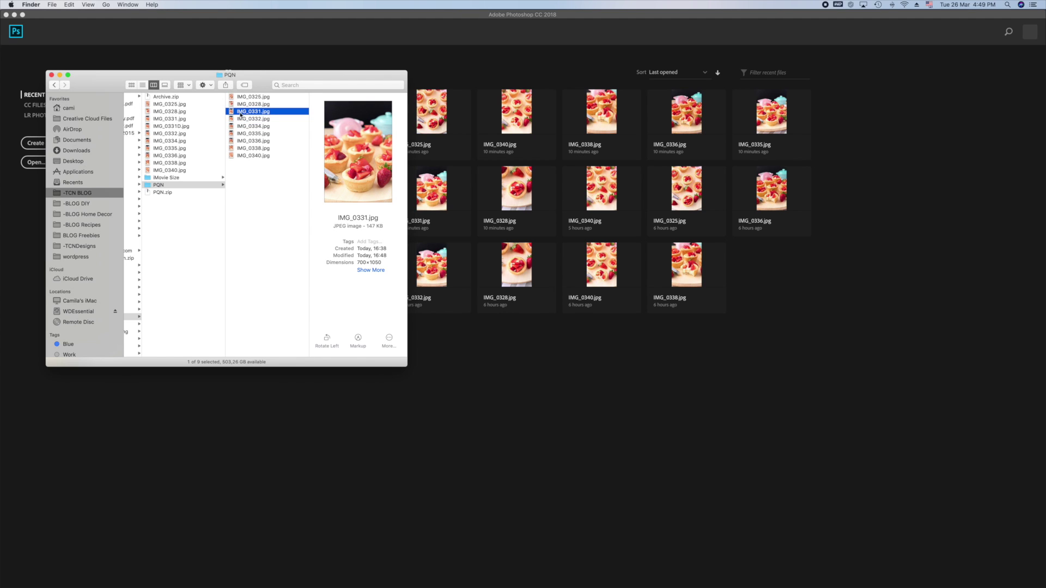
# Return to Photoshop and zoom in on the resized 700 × 1050 px tart photo.
pyautogui.click(305, 565)
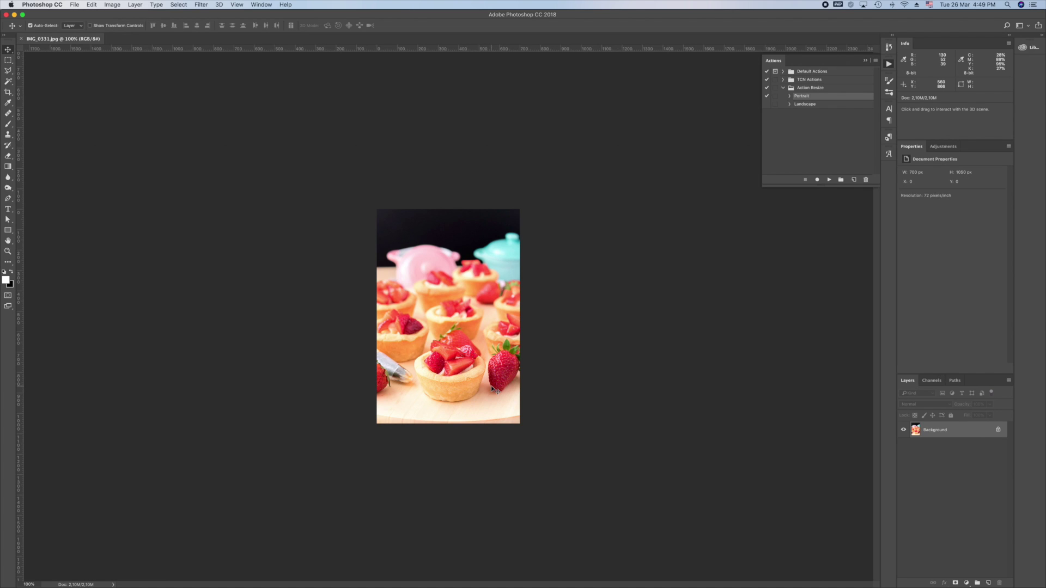
pyautogui.press('super+equal')
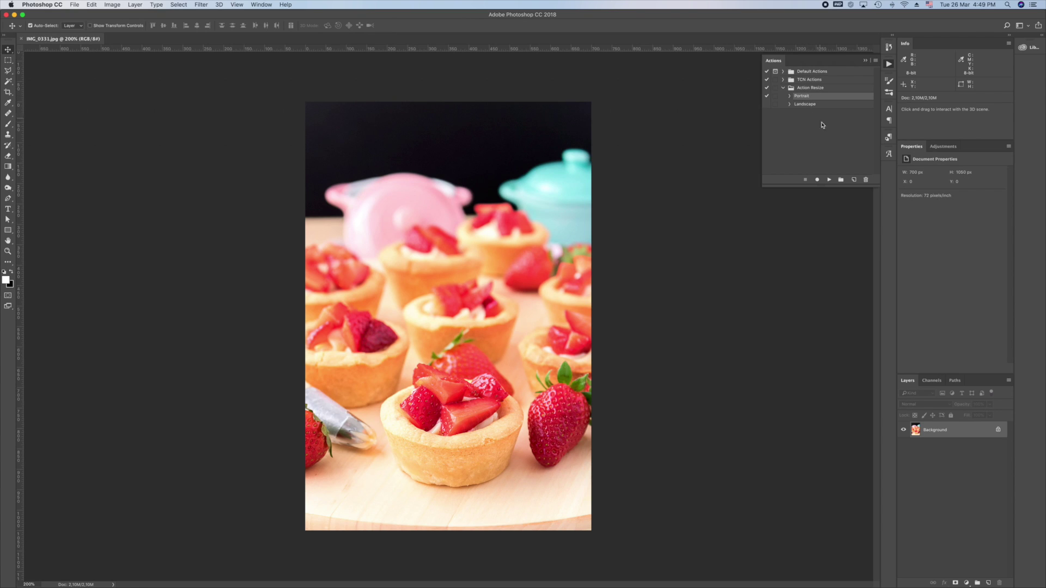
# Add a new action called 'Watermark' to the Action Resize set and begin recording.
pyautogui.click(854, 181)
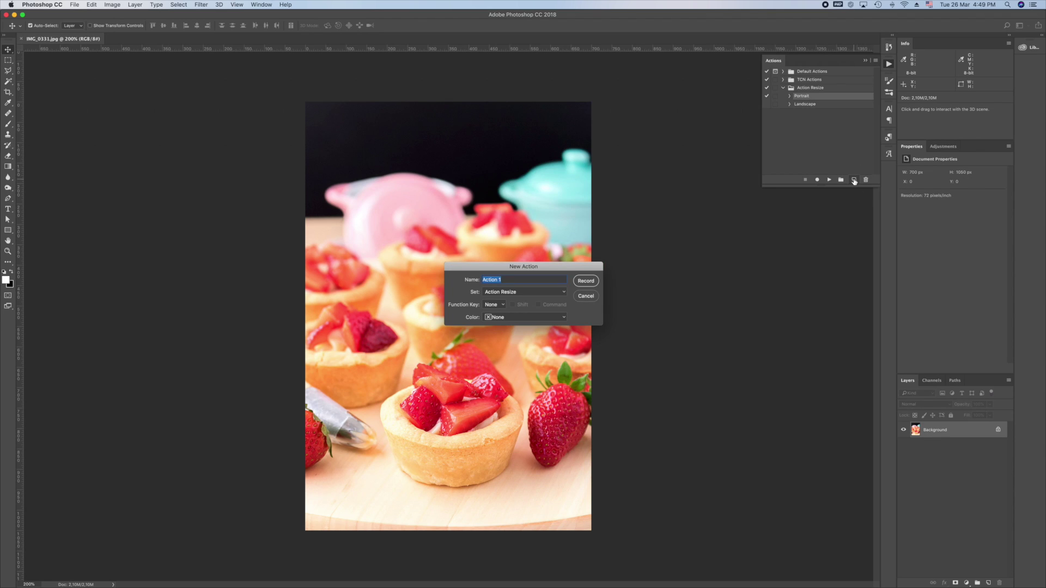
pyautogui.write('Watermark')
pyautogui.press('Return')
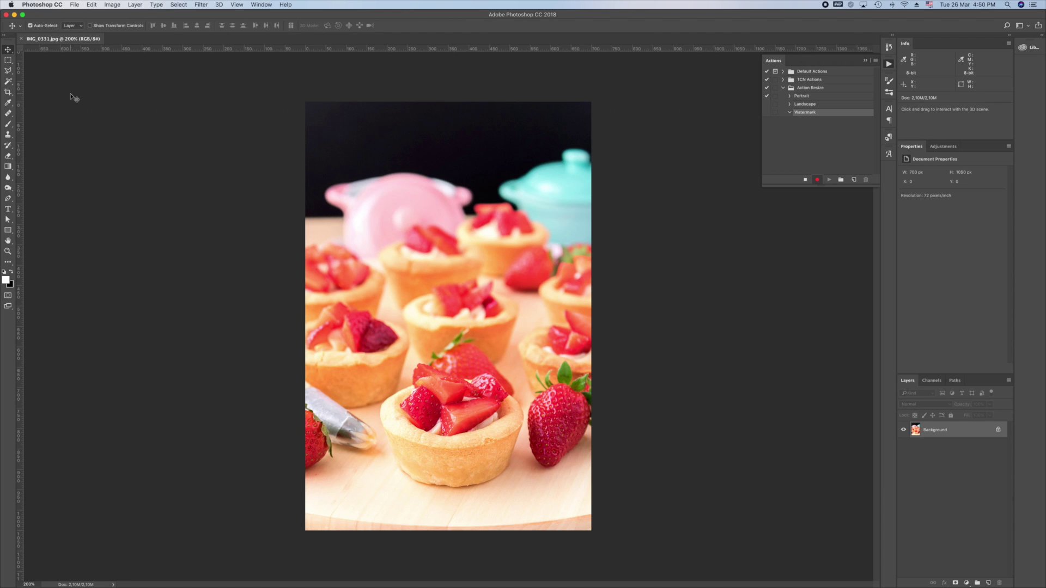
# Place TCN White Watermark.psd embedded on the photo, commit it, then select the Background layer.
pyautogui.click(74, 4)
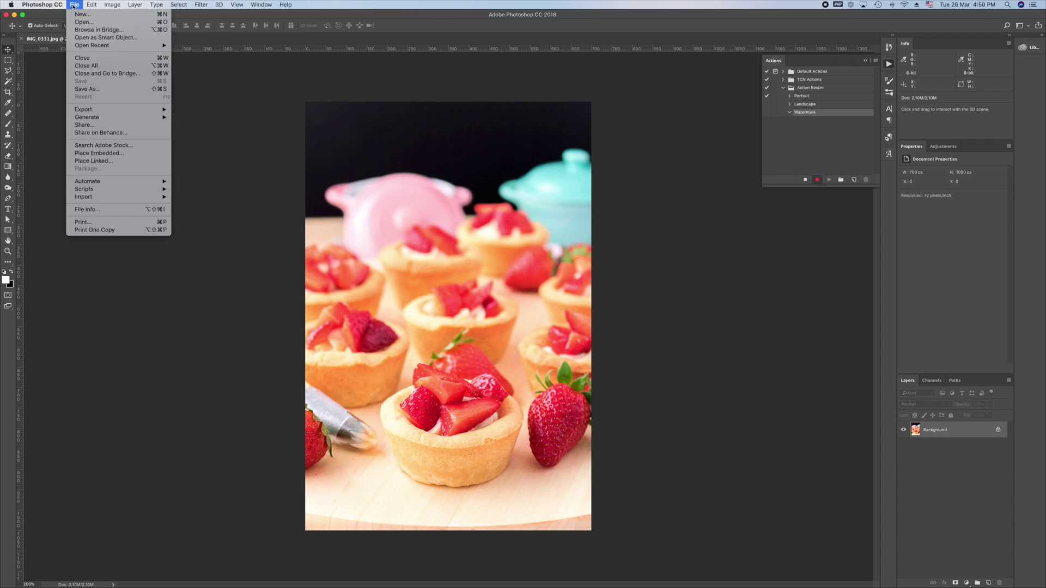
pyautogui.click(98, 154)
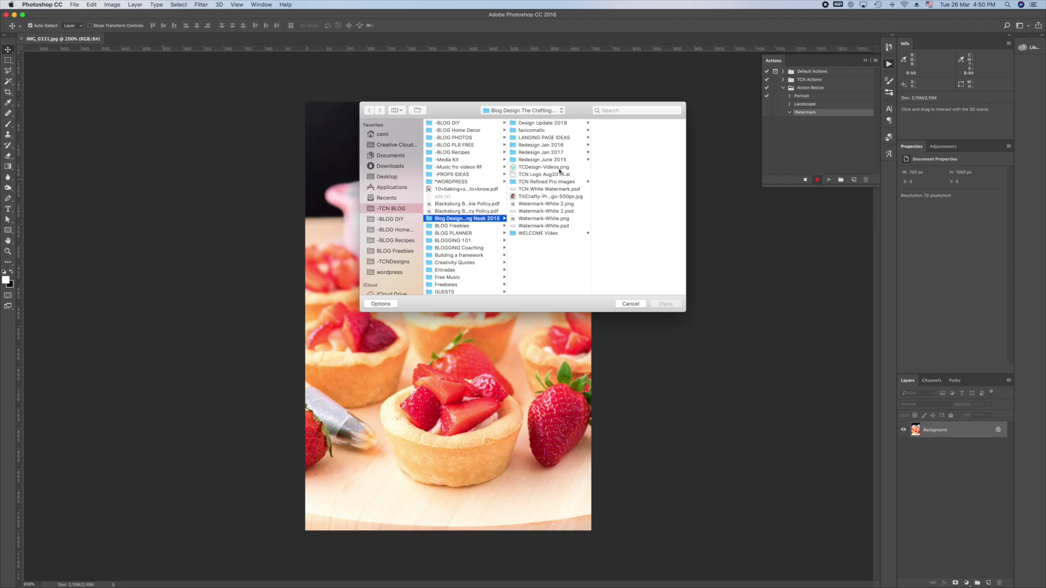
pyautogui.click(559, 190)
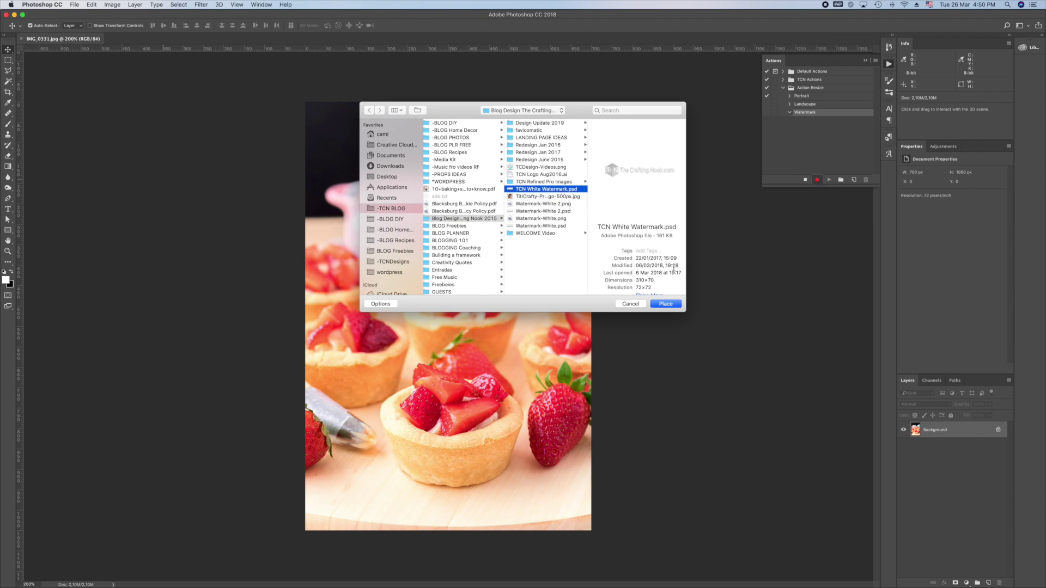
pyautogui.click(663, 303)
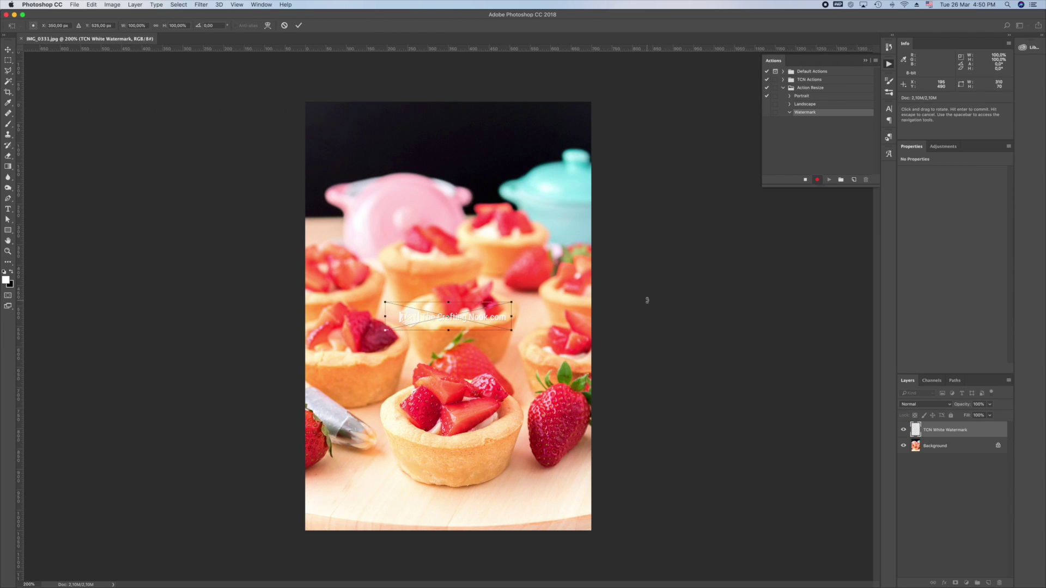
pyautogui.press('Return')
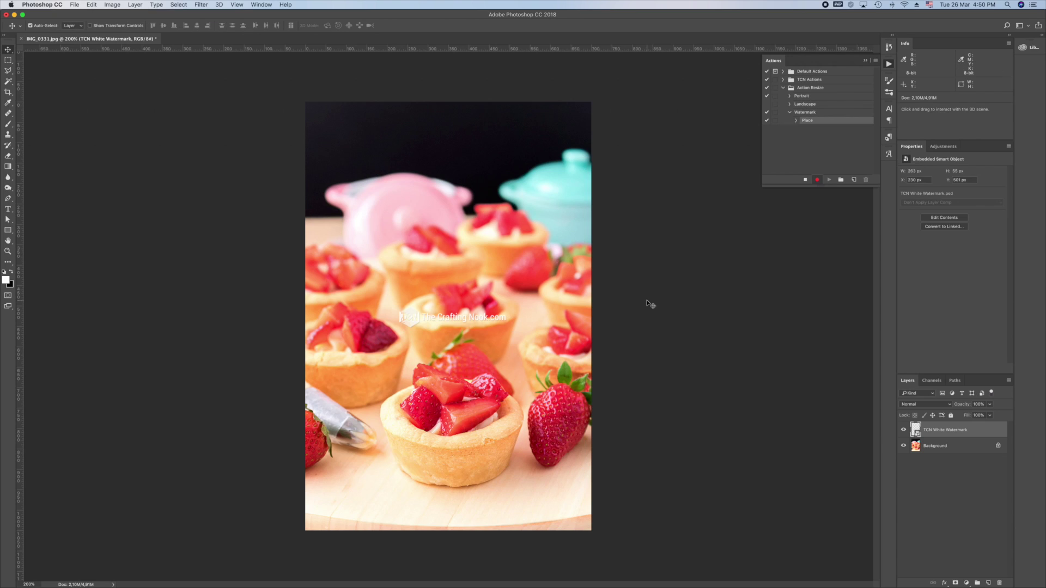
pyautogui.click(962, 452)
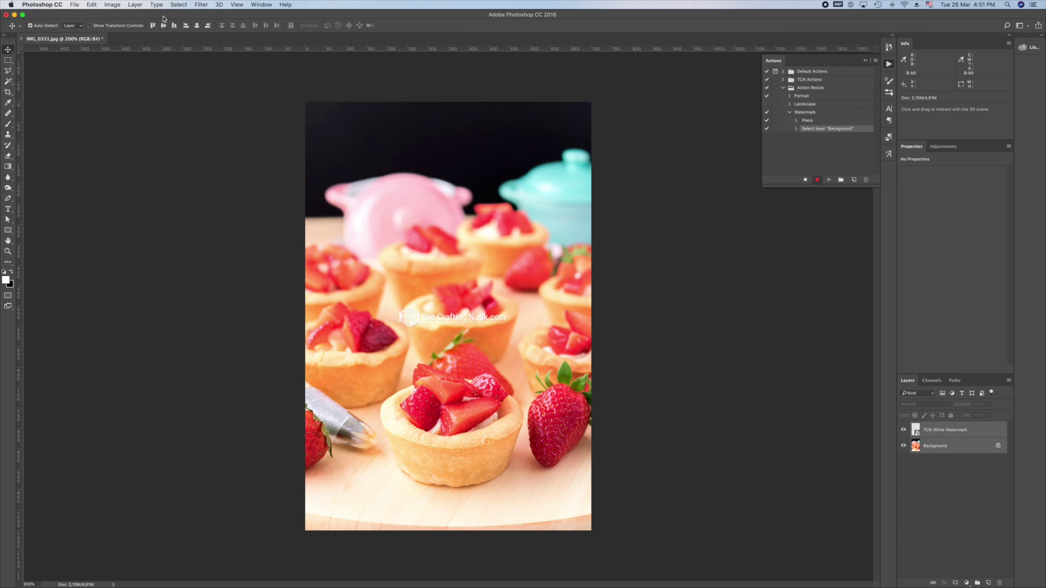
# Align the watermark logo to the photo's right and bottom edges.
pyautogui.click(207, 26)
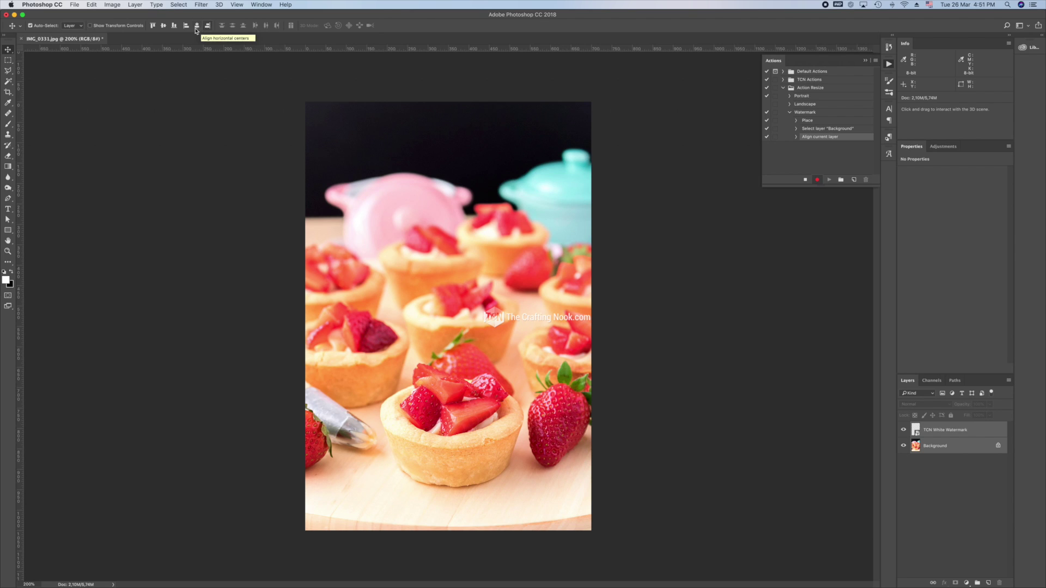
pyautogui.click(174, 26)
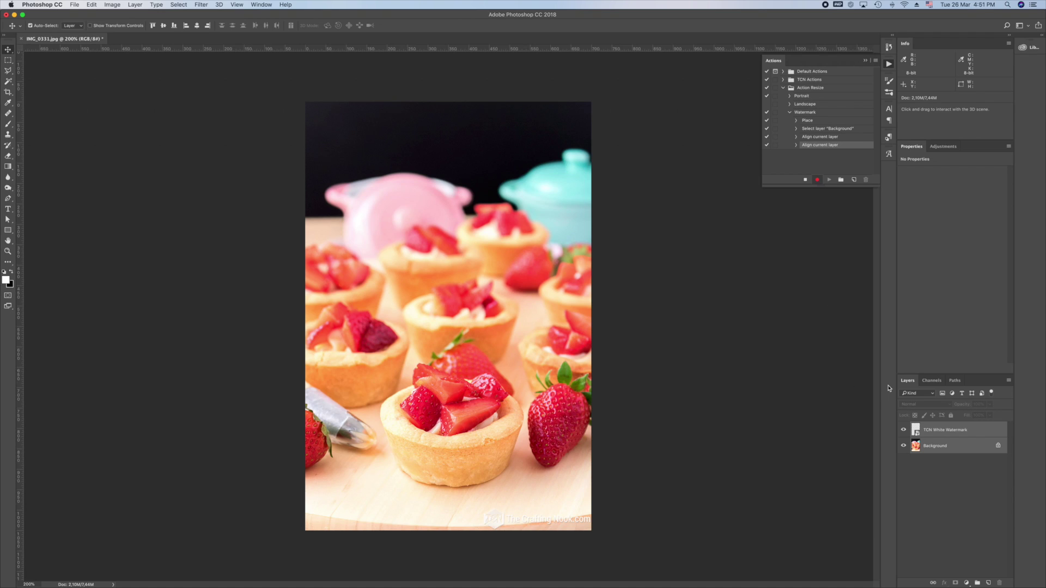
# Select the TCN White Watermark layer and nudge it left and up with Shift+arrow keys.
pyautogui.click(991, 435)
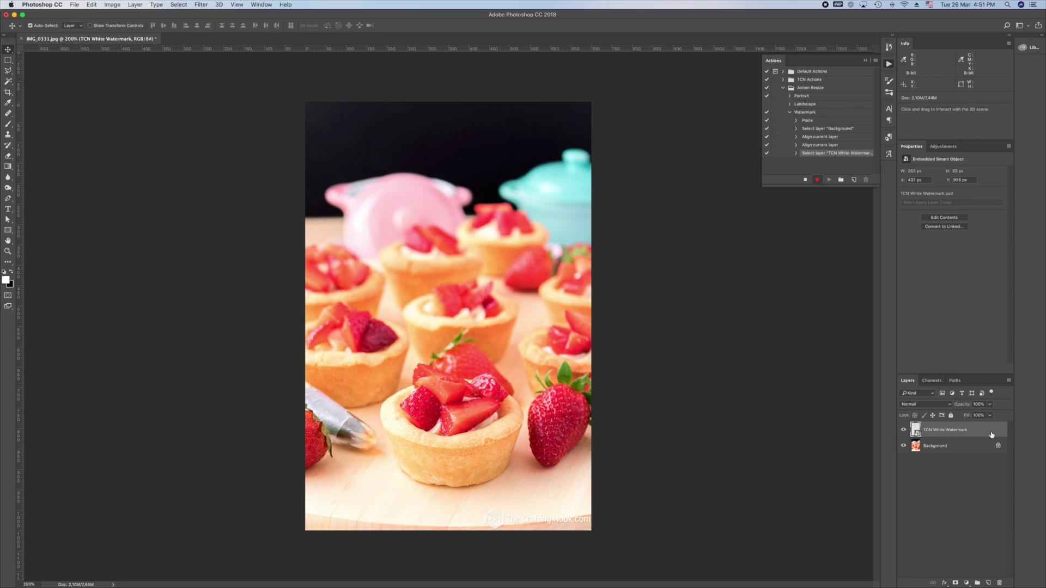
pyautogui.hotkey('shift', 'Left')
pyautogui.hotkey('shift', 'Up')
# Set the TCN White Watermark layer's opacity to 80% in the Layers panel.
pyautogui.click(967, 406)
pyautogui.write('98')
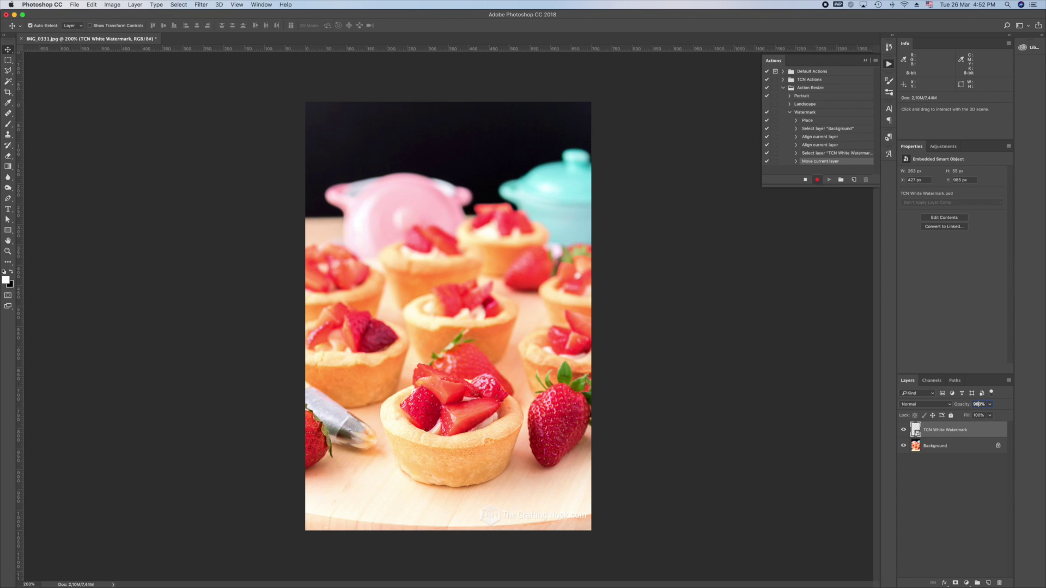
pyautogui.write('80')
pyautogui.press('Return')
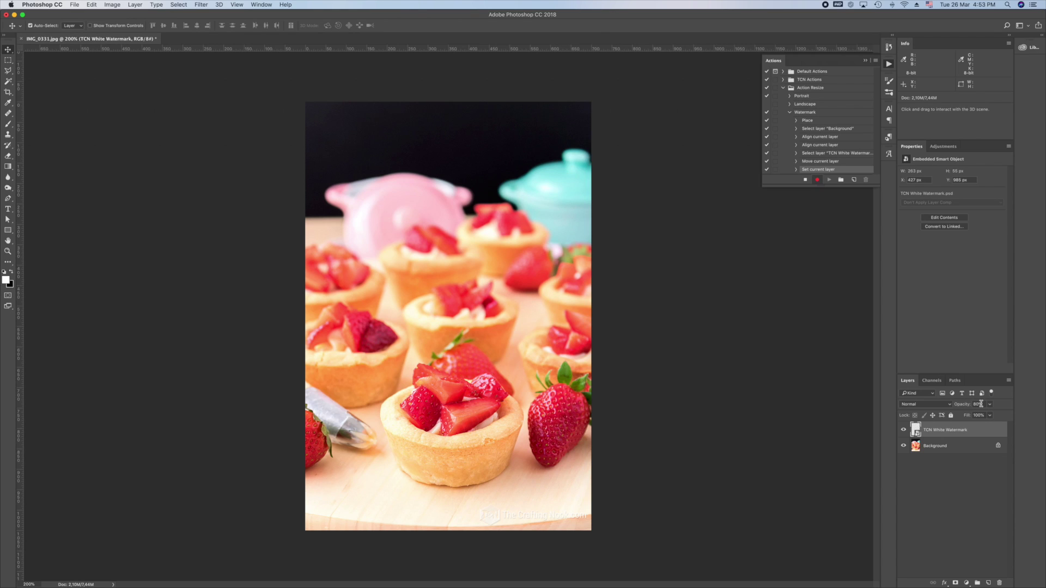
# Select the Background and TCN White Watermark layers and apply Flatten Image.
pyautogui.keyDown('shift'); pyautogui.click(967, 447); pyautogui.keyUp('shift')
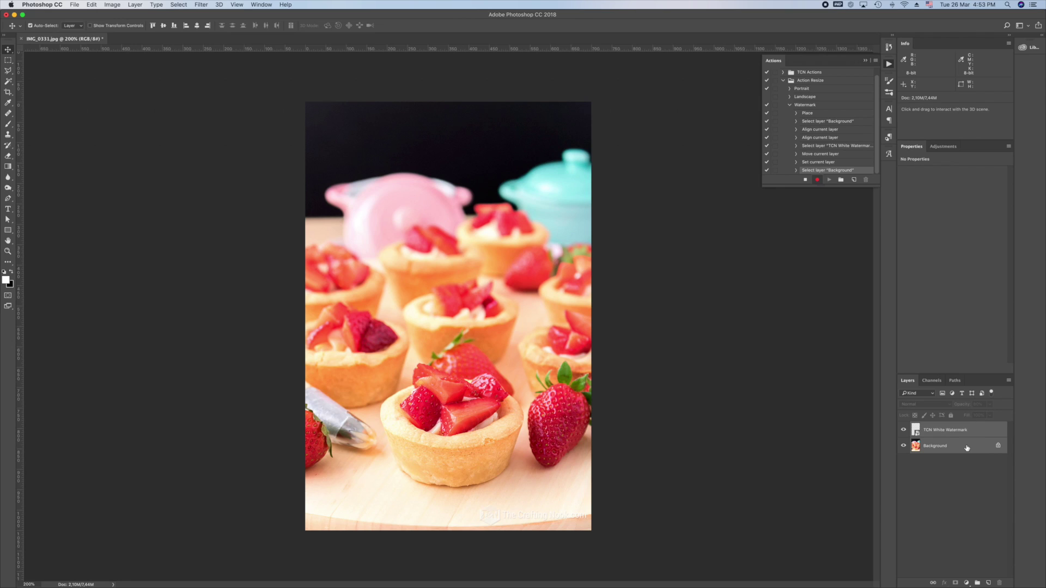
pyautogui.click(967, 448)
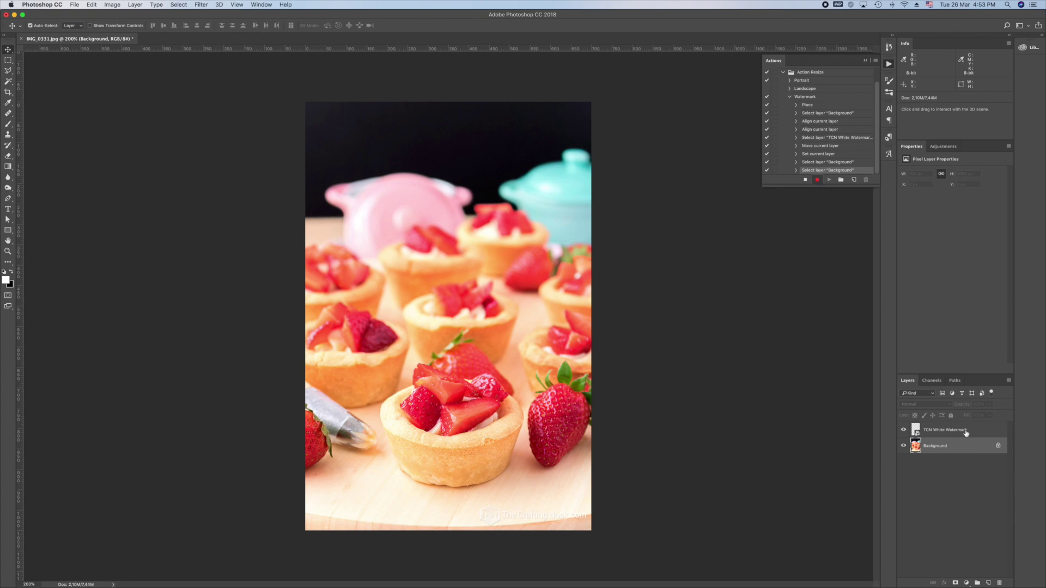
pyautogui.keyDown('shift'); pyautogui.click(966, 432); pyautogui.keyUp('shift')
pyautogui.rightClick(965, 433)
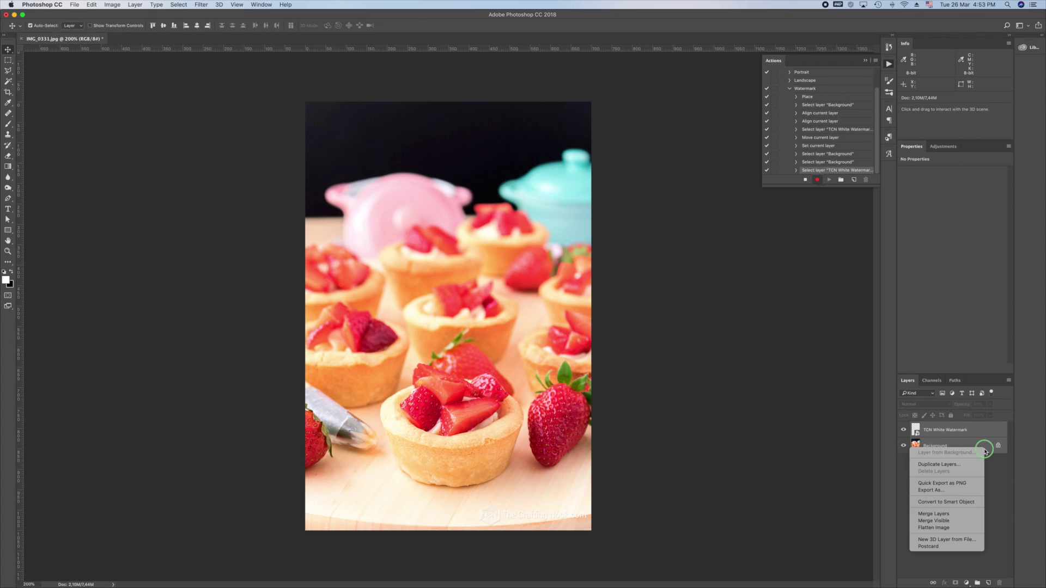
pyautogui.click(938, 527)
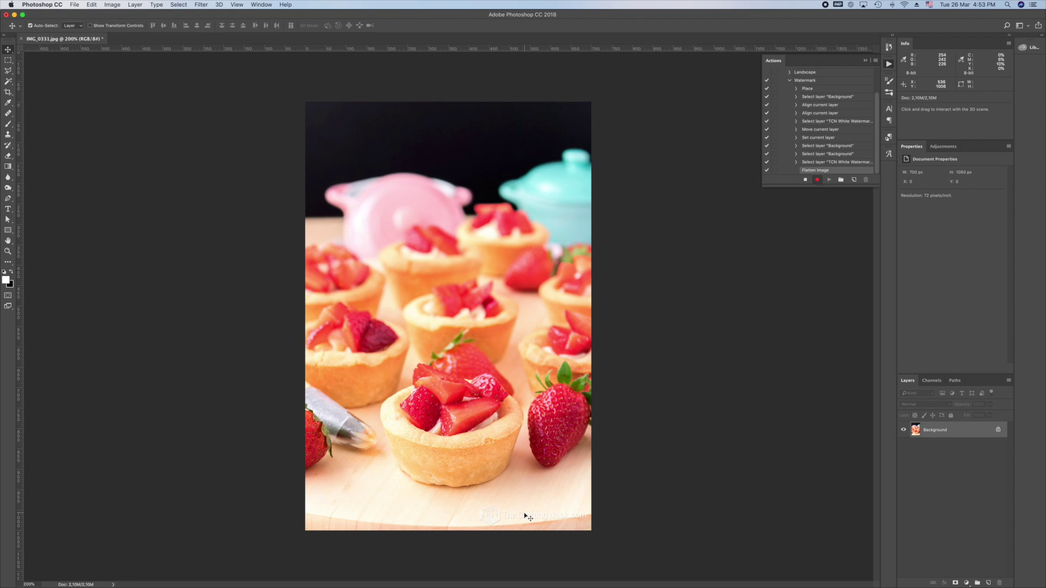
pyautogui.click(74, 5)
# Save the flattened, watermarked photo as a JPEG at Quality 12 (Maximum).
pyautogui.click(85, 86)
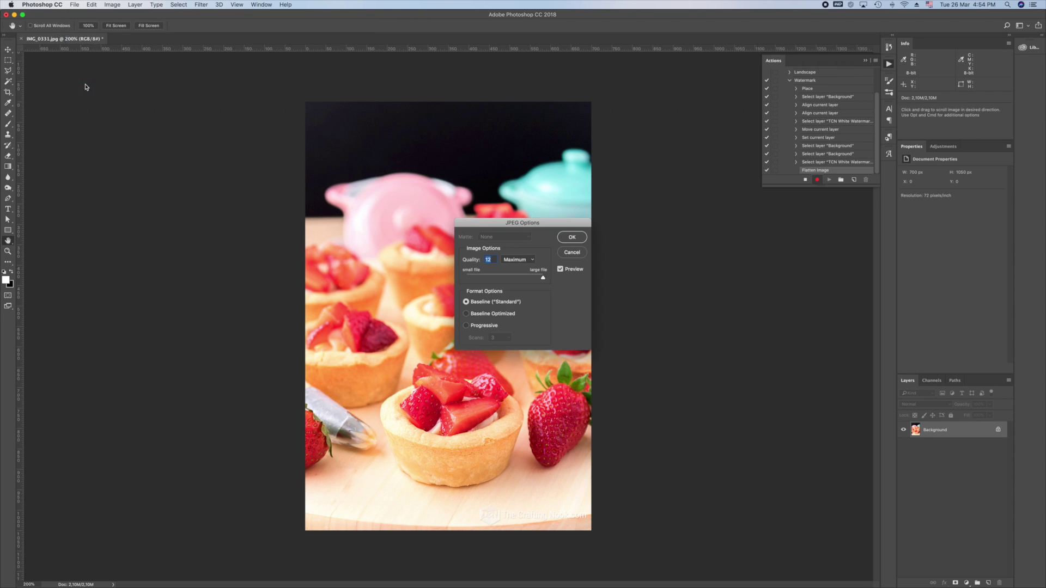
pyautogui.click(570, 235)
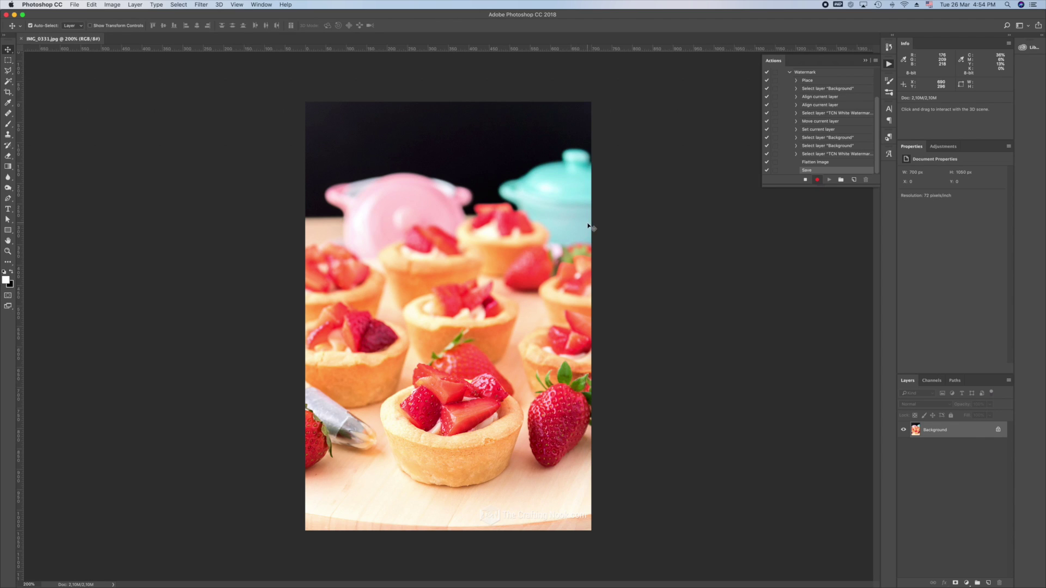
pyautogui.click(75, 5)
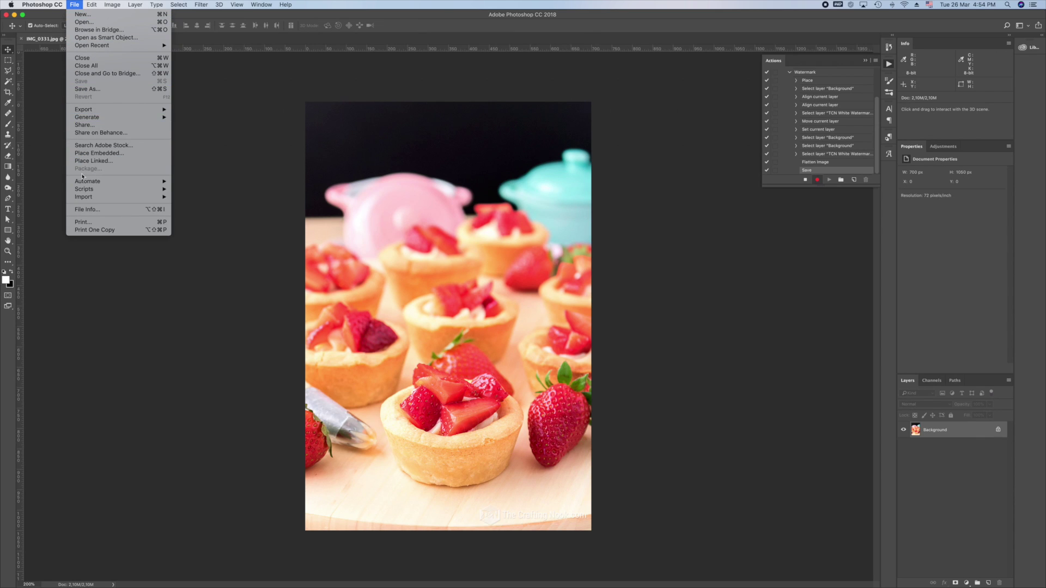
# Close the watermarked photo and reopen IMG_0340.jpg from recent files, since IMG_0331 is missing.
pyautogui.click(82, 58)
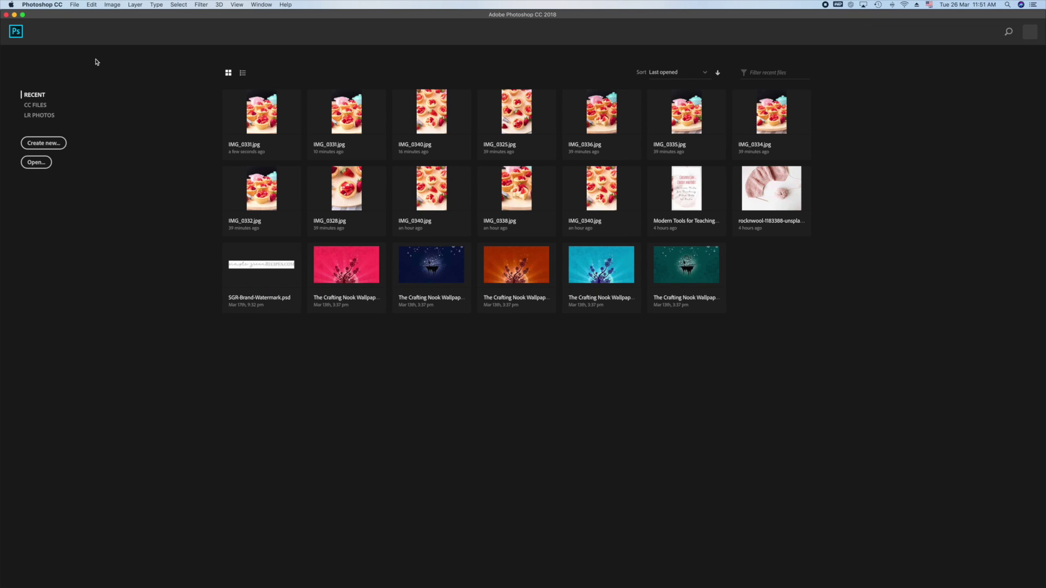
pyautogui.press('super+Tab')
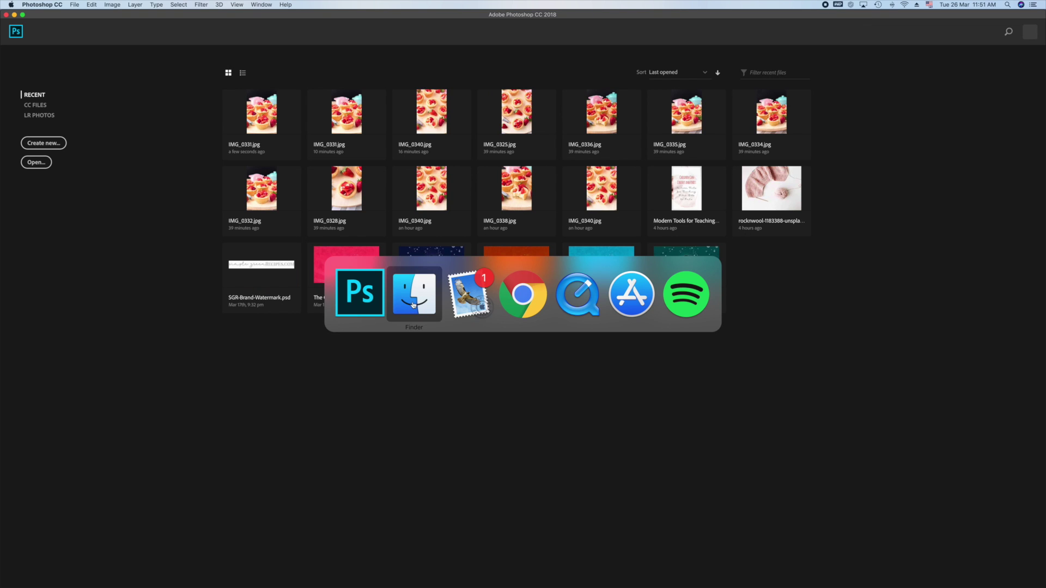
pyautogui.click(412, 305)
pyautogui.press('space')
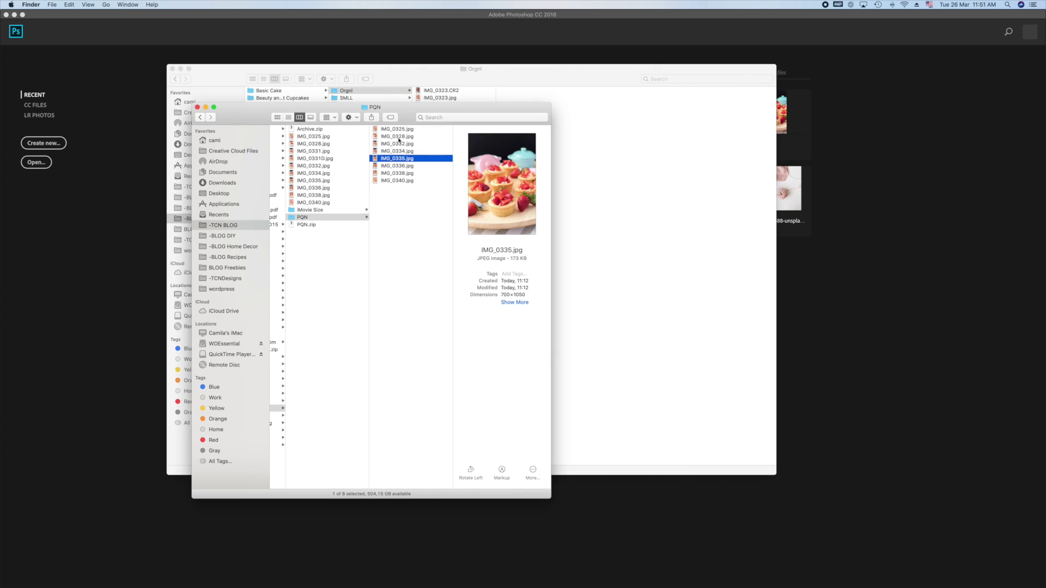
pyautogui.click(93, 363)
pyautogui.click(258, 121)
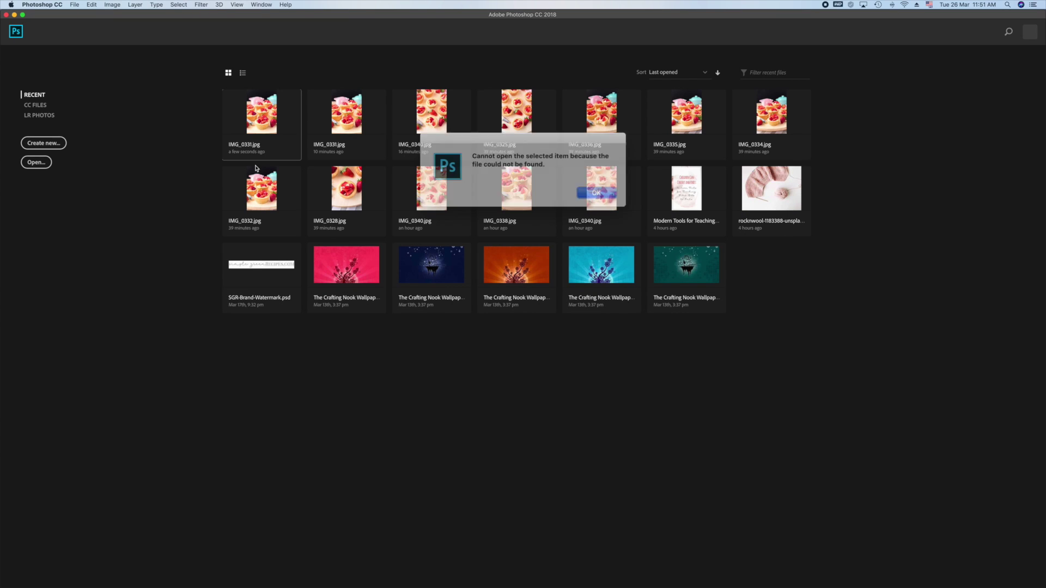
pyautogui.click(575, 191)
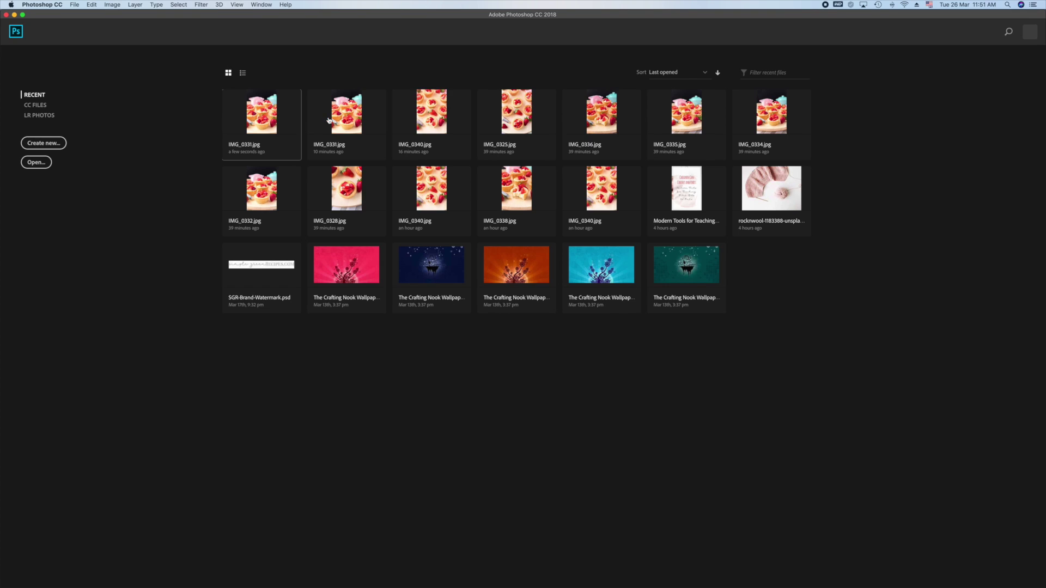
pyautogui.click(350, 123)
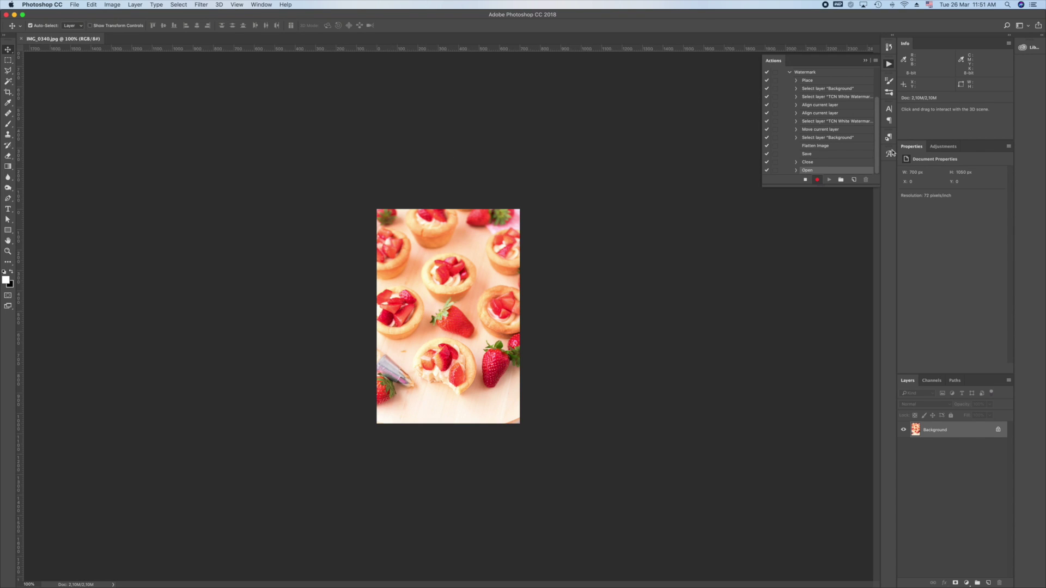
# Stop recording and delete the stray Open step so Watermark ends with Flatten, Save, Close.
pyautogui.click(805, 179)
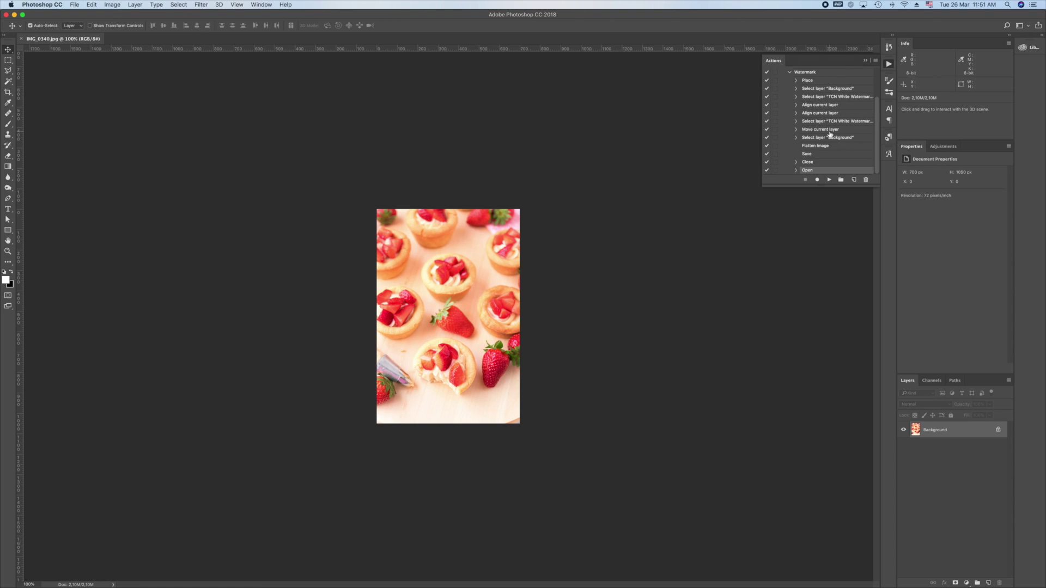
pyautogui.click(866, 180)
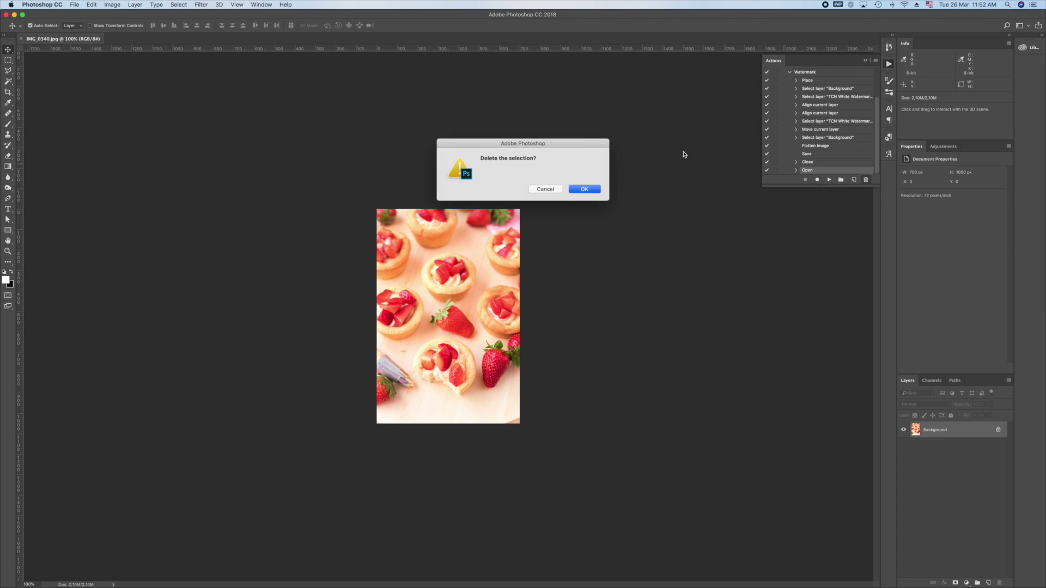
pyautogui.click(583, 189)
pyautogui.click(820, 156)
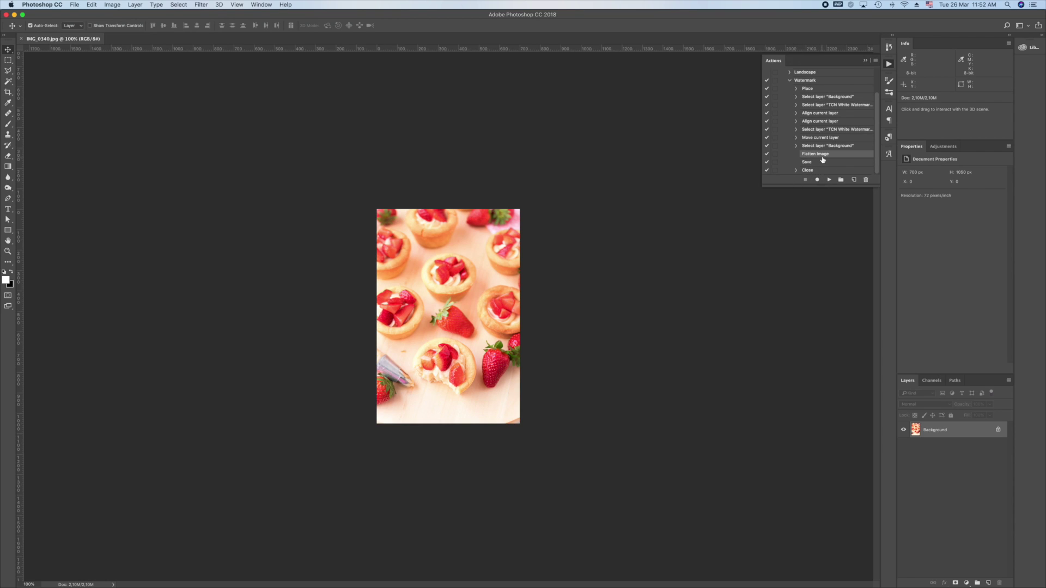
pyautogui.click(808, 171)
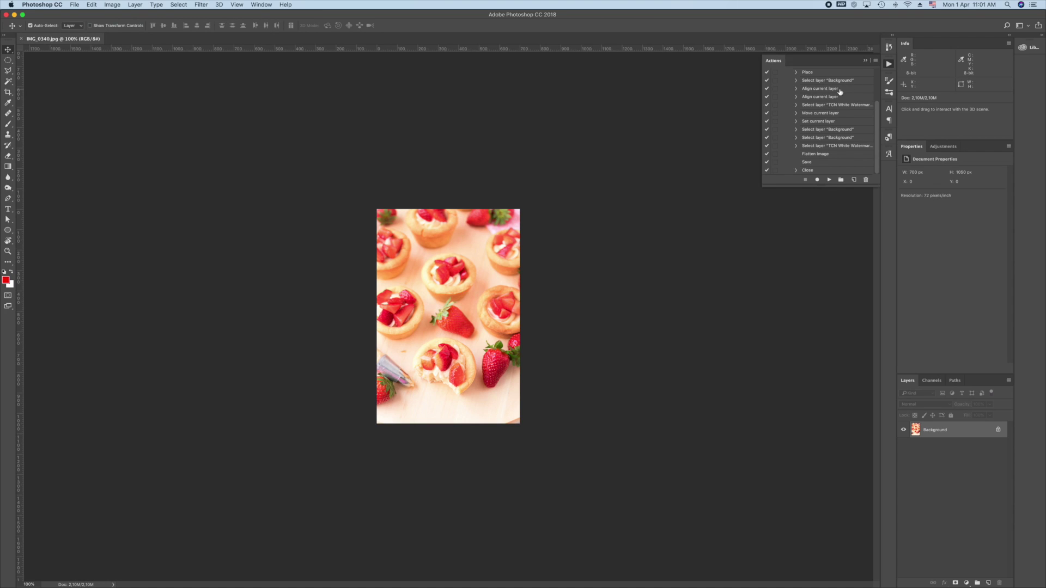
pyautogui.scroll(3, 839, 93)
# Collapse and select the Watermark action, then close IMG_0340.jpg with Cmd+W.
pyautogui.click(789, 113)
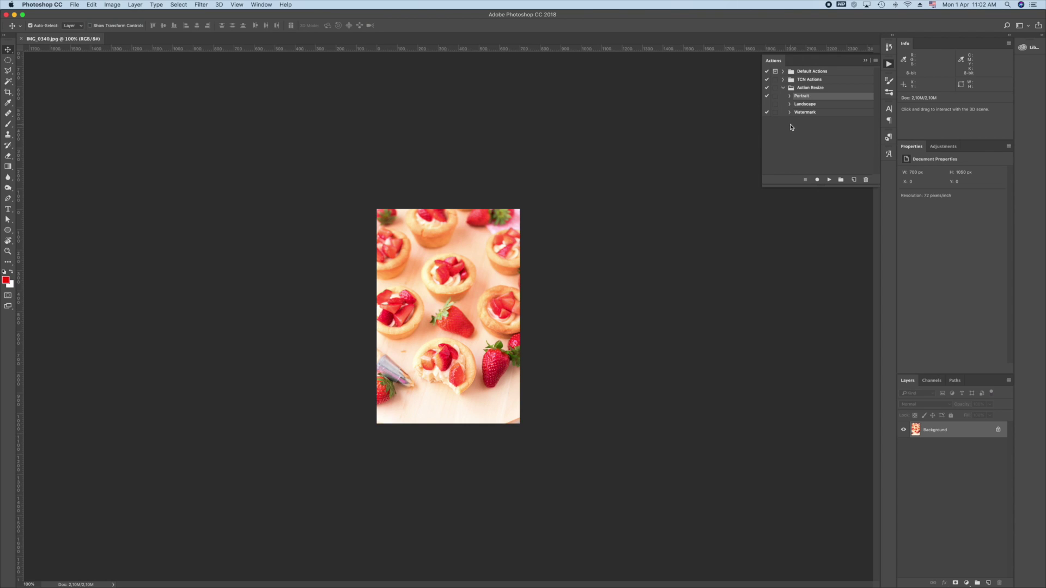
pyautogui.click(801, 112)
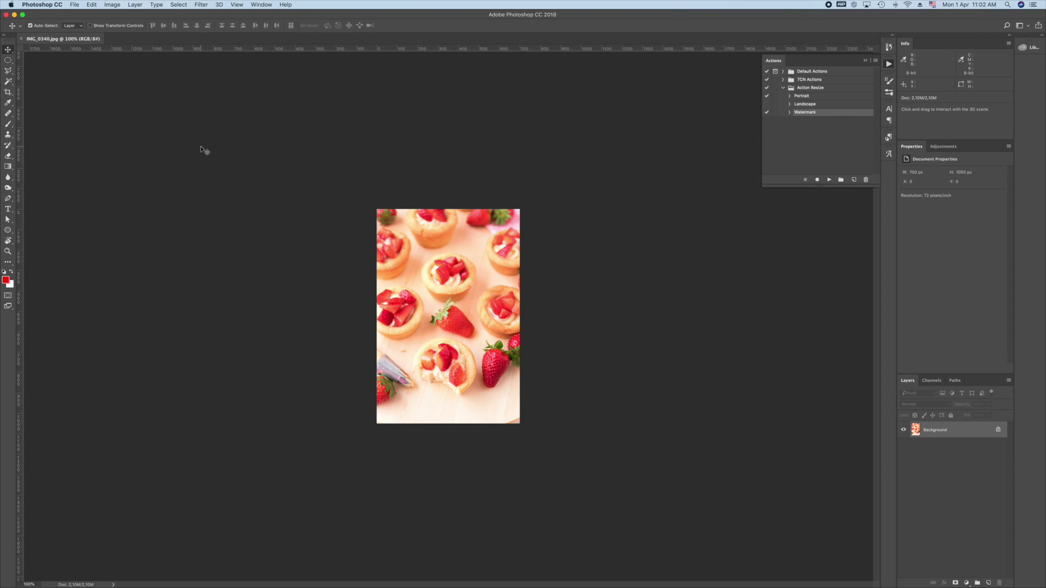
pyautogui.press('super+w')
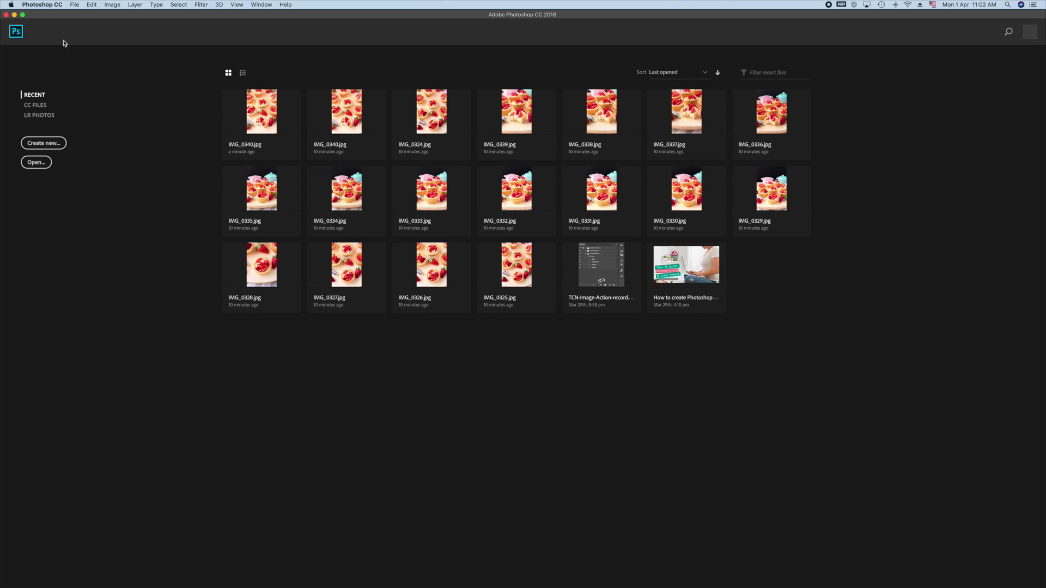
pyautogui.click(76, 7)
# Open the File > Automate > Batch dialog and move it into a comfortable position.
pyautogui.moveTo(83, 183)
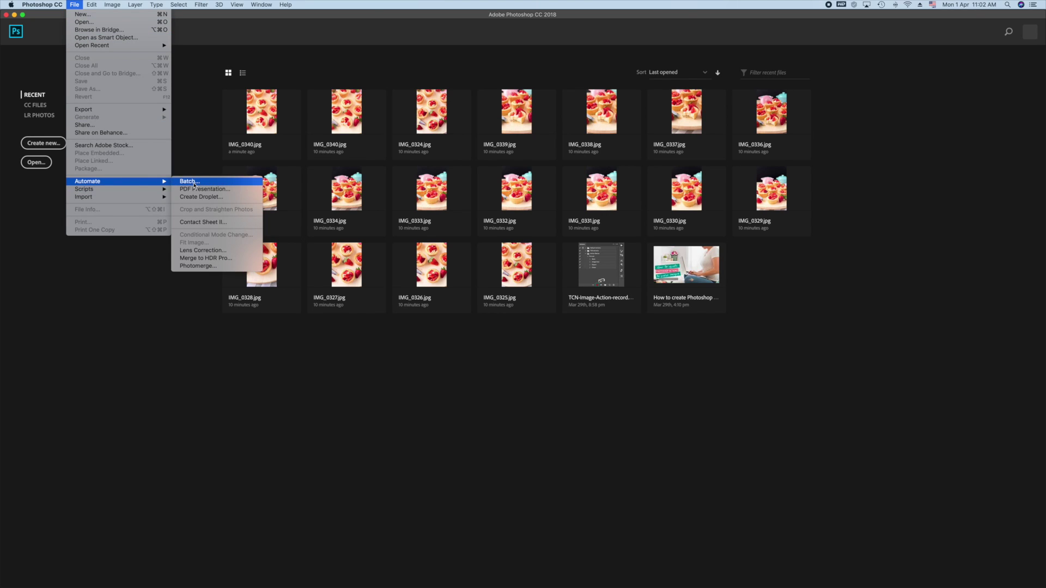
pyautogui.click(194, 183)
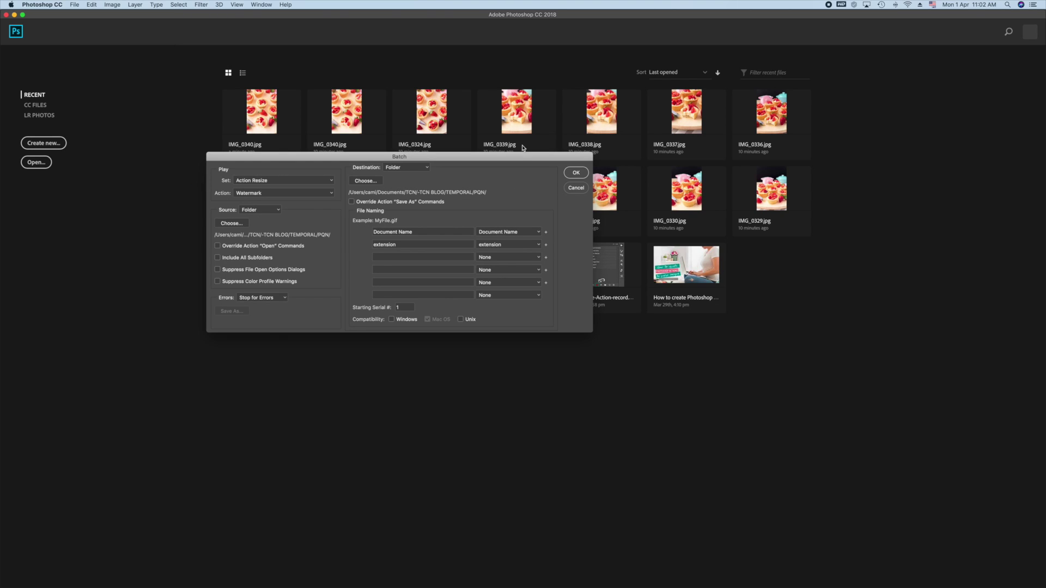
pyautogui.moveTo(516, 160); pyautogui.dragTo(543, 172)
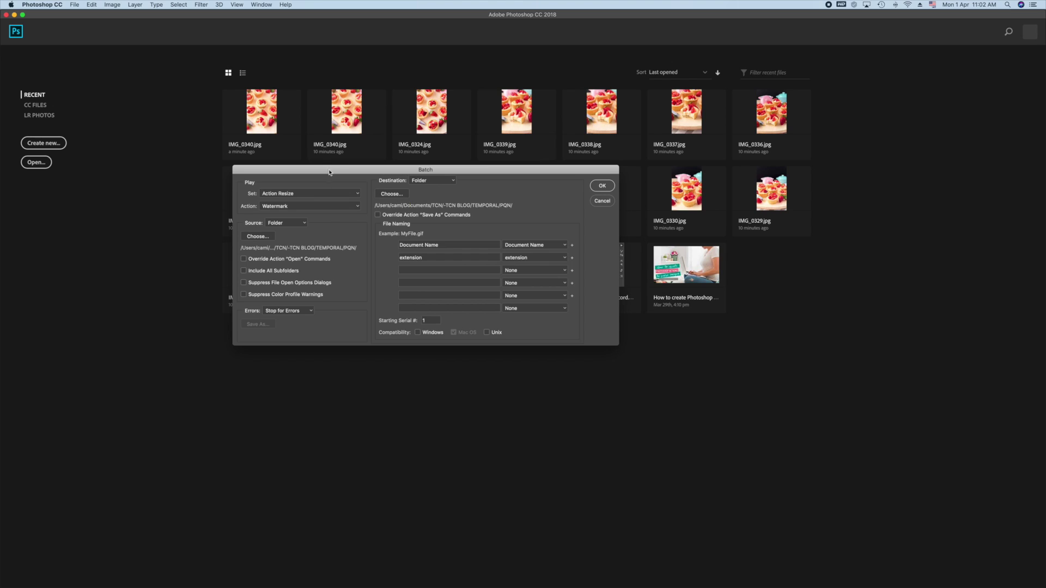
pyautogui.moveTo(331, 171); pyautogui.dragTo(320, 170)
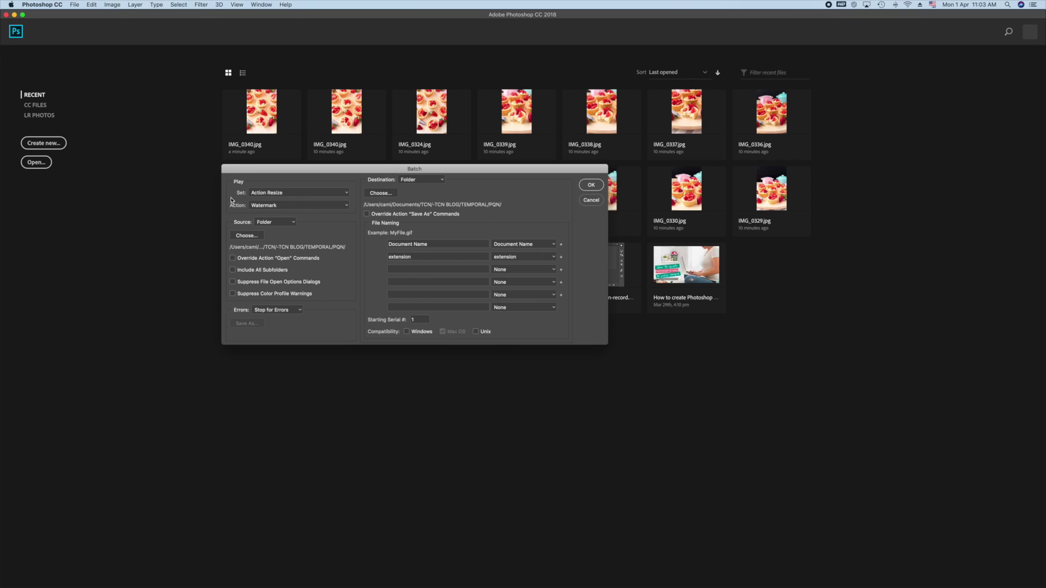
pyautogui.click(294, 207)
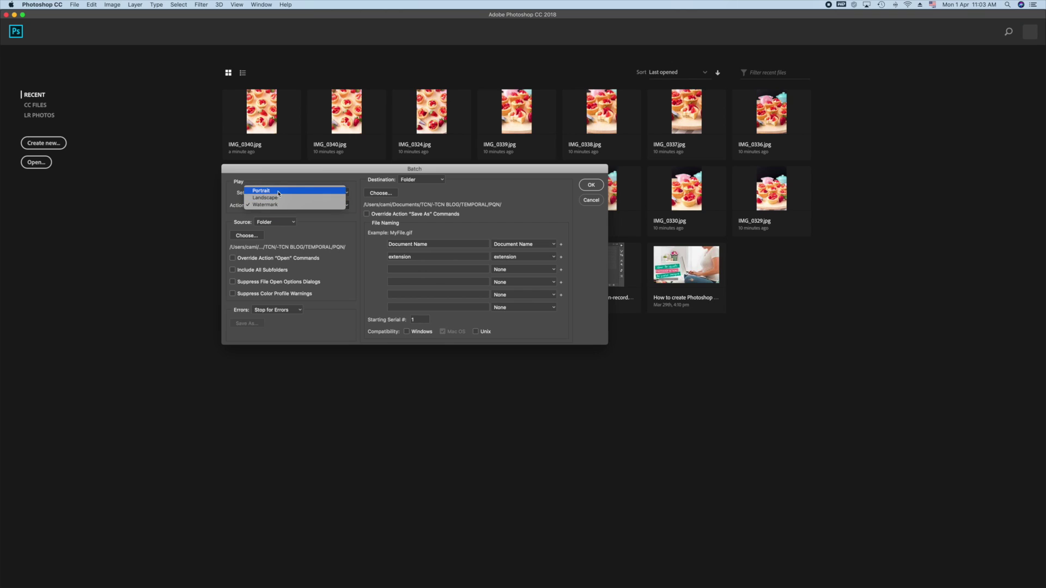
pyautogui.click(279, 194)
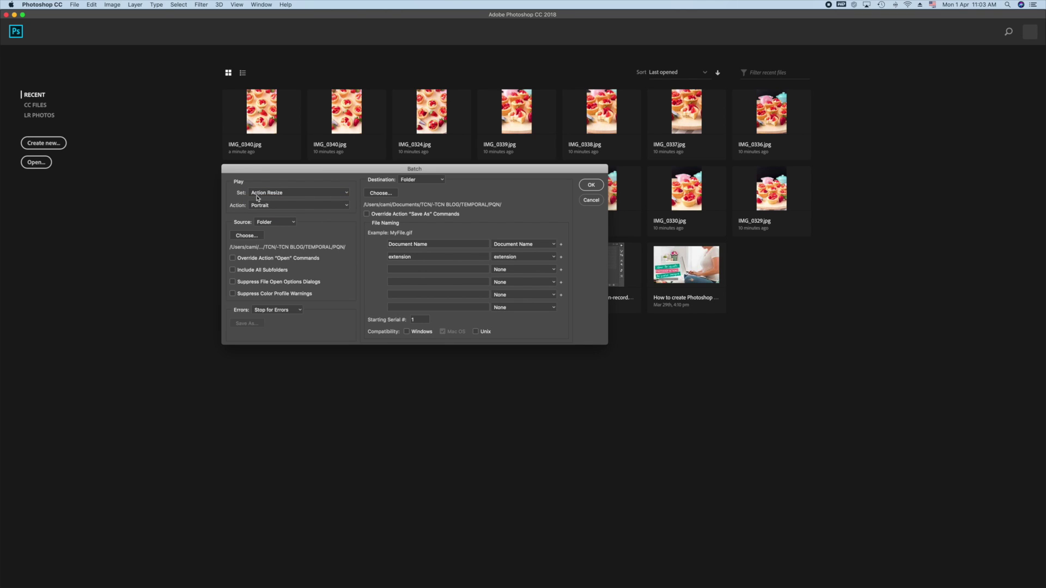
pyautogui.click(297, 207)
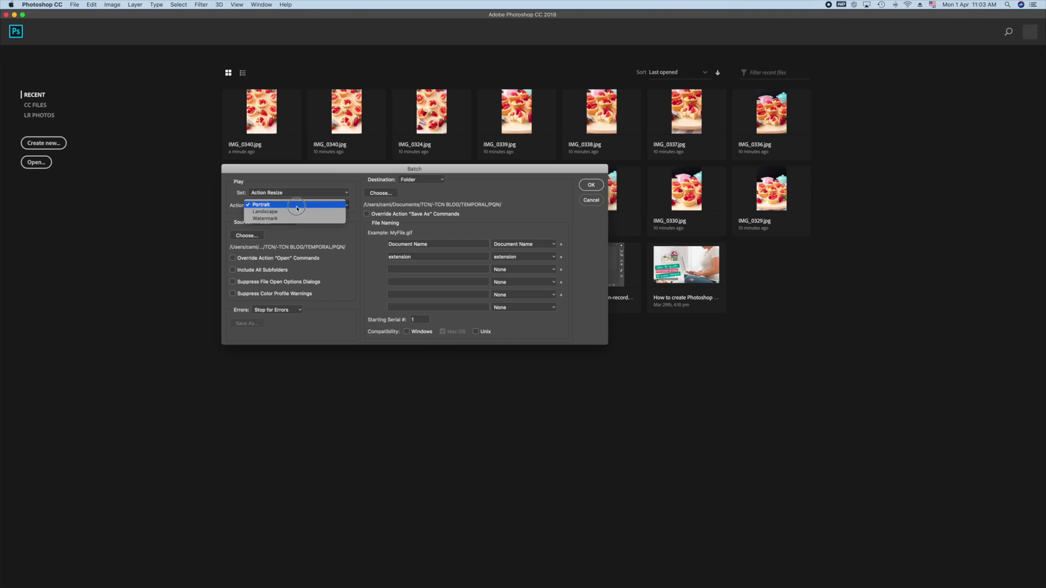
pyautogui.click(271, 219)
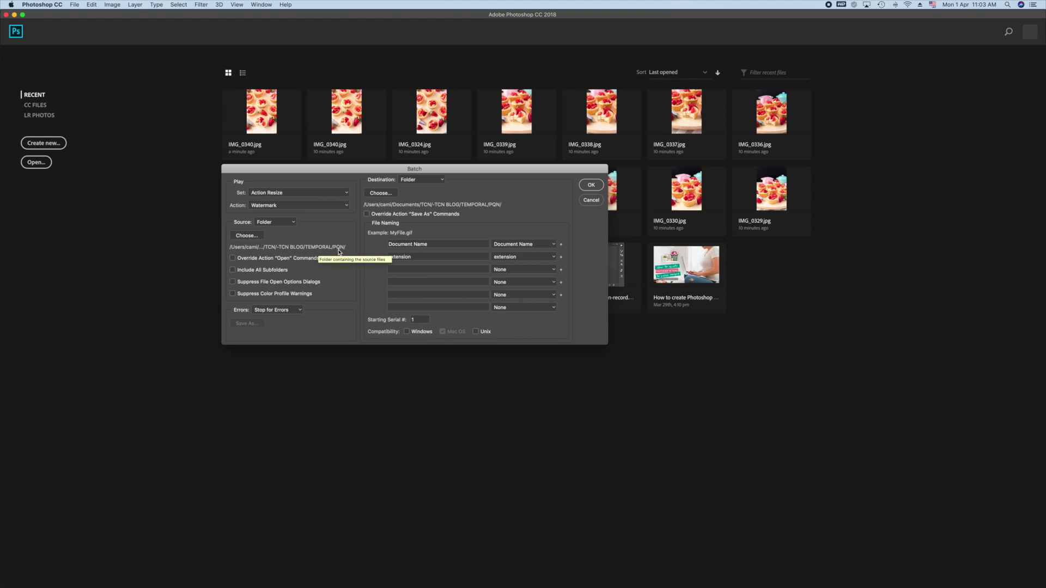
# Set the batch's source folder to TEMPORAL > PQN.
pyautogui.click(245, 236)
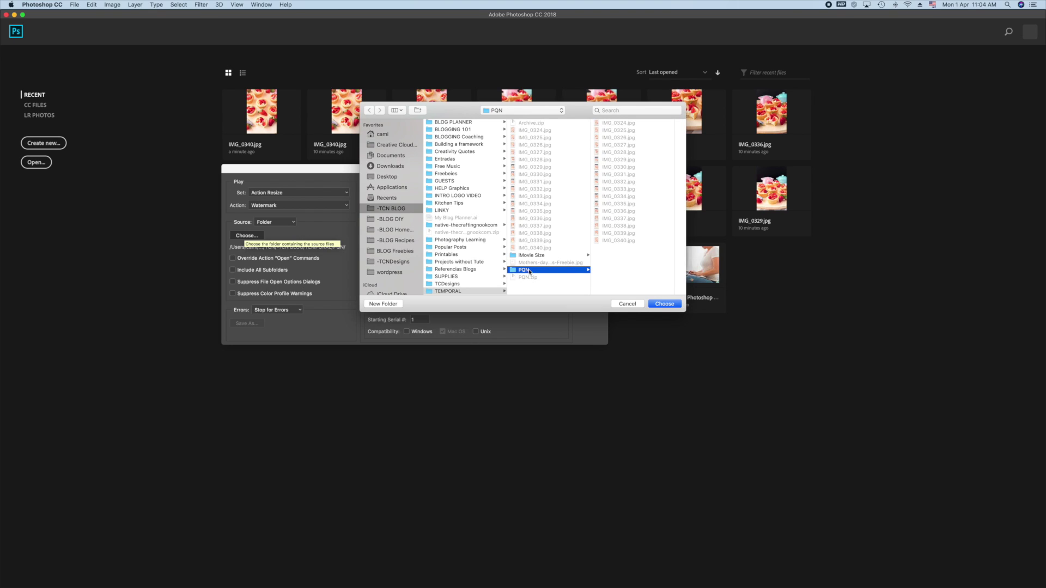
pyautogui.click(663, 305)
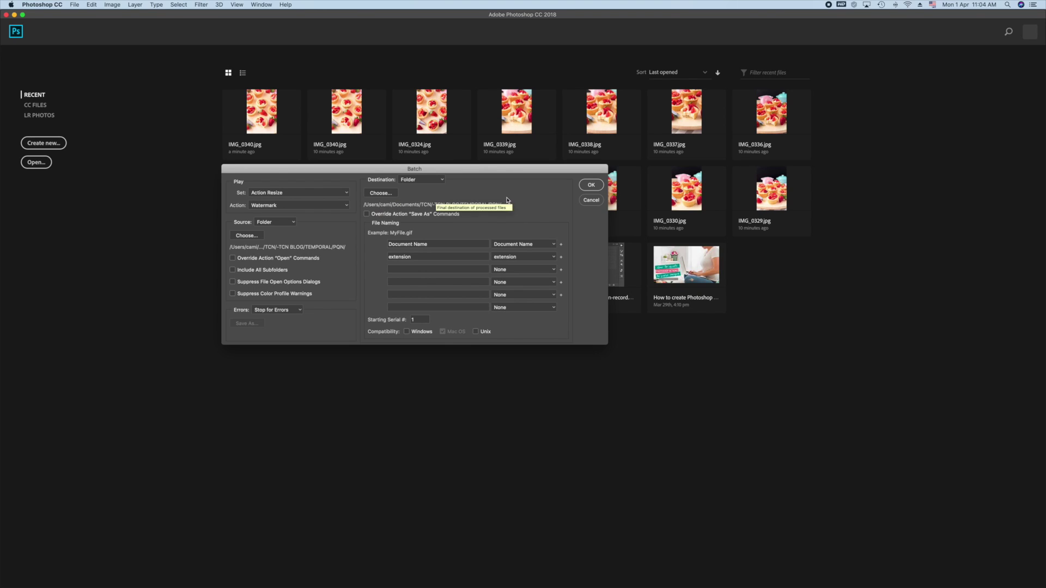
pyautogui.click(379, 194)
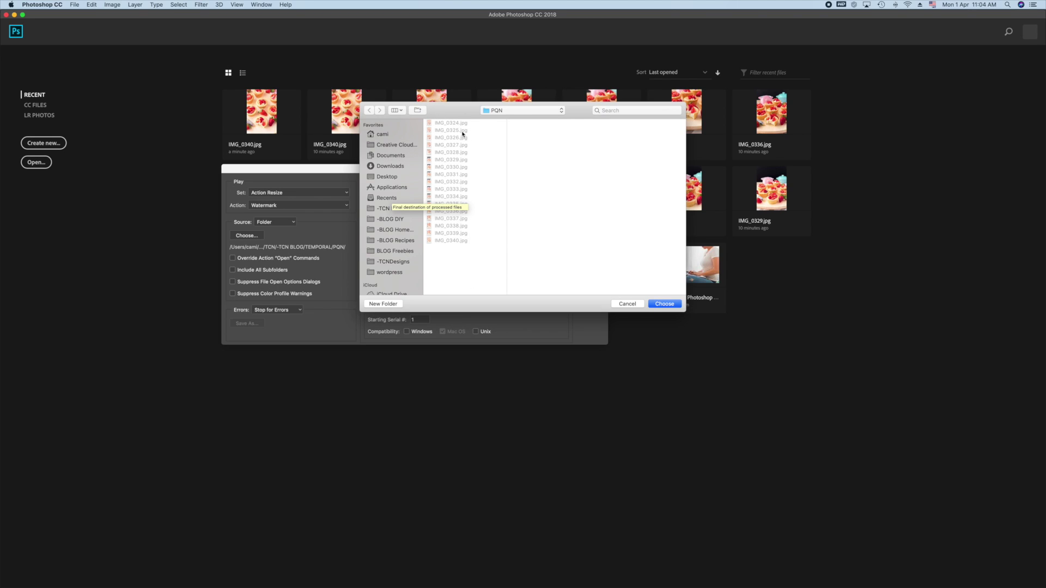
# Confirm the PQN folder inside TEMPORAL as the batch's destination.
pyautogui.click(670, 304)
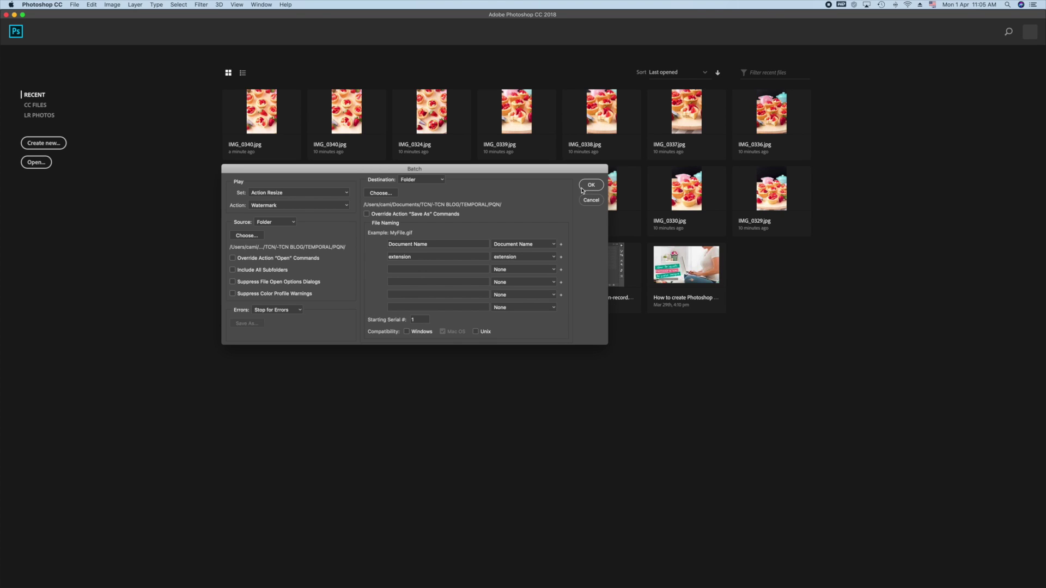
# Run the Watermark batch over the PQN photos, then switch to Finder.
pyautogui.click(592, 187)
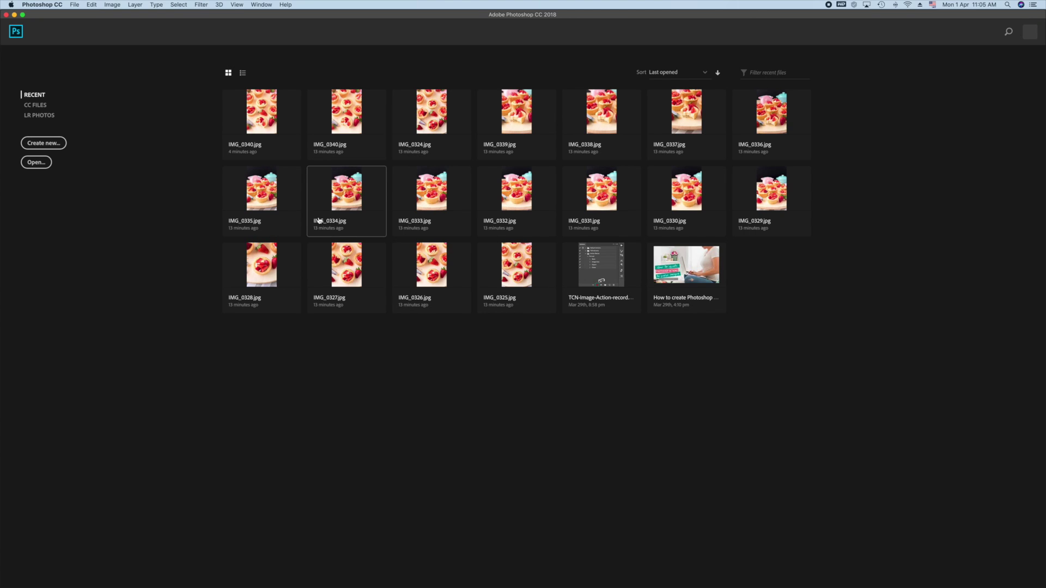
pyautogui.press('super+Tab')
pyautogui.click(504, 298)
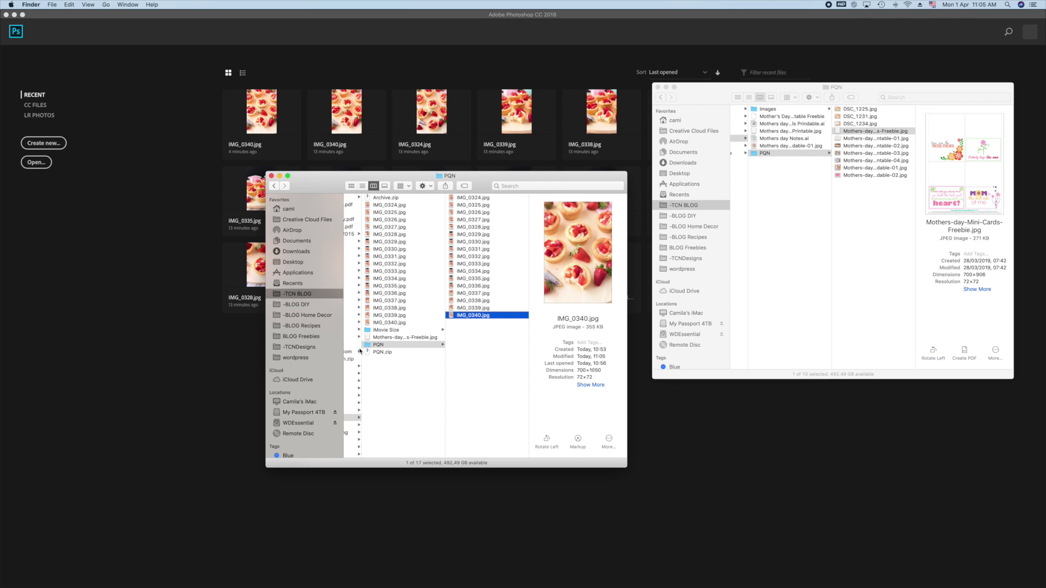
# Quick Look each processed photo from IMG_0340 down to IMG_0324, checking for the logo.
pyautogui.press('space')
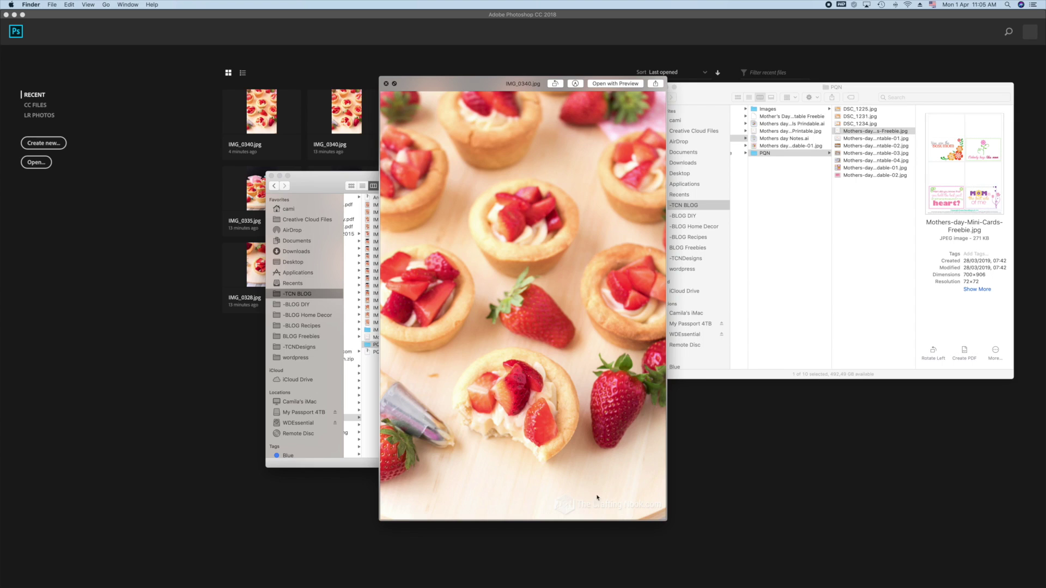
pyautogui.press('Up')
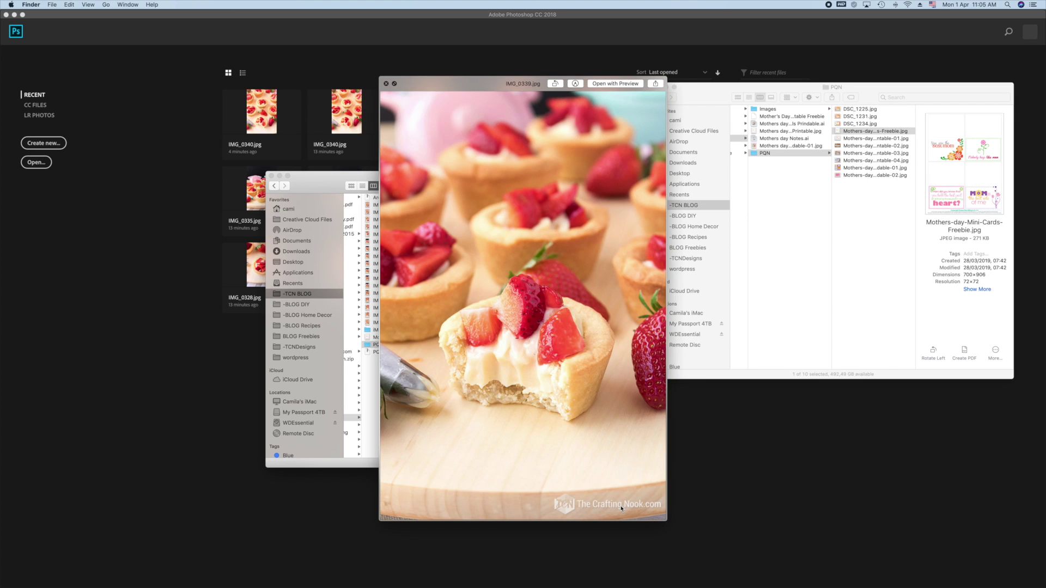
pyautogui.press('Up')
pyautogui.press('Up')
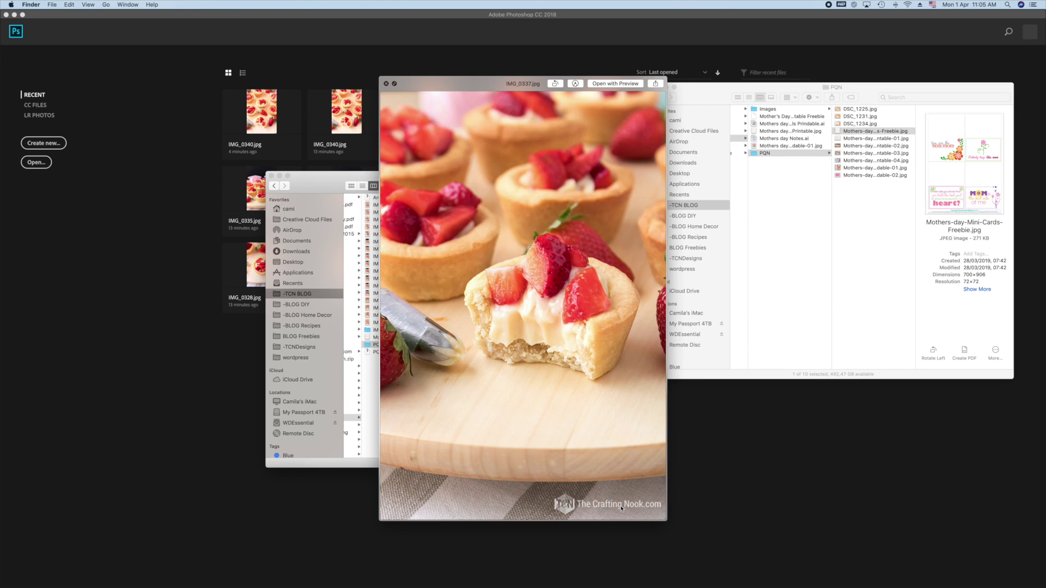
pyautogui.press('Up')
pyautogui.press('Up')
pyautogui.press('Up')
pyautogui.press('Up')
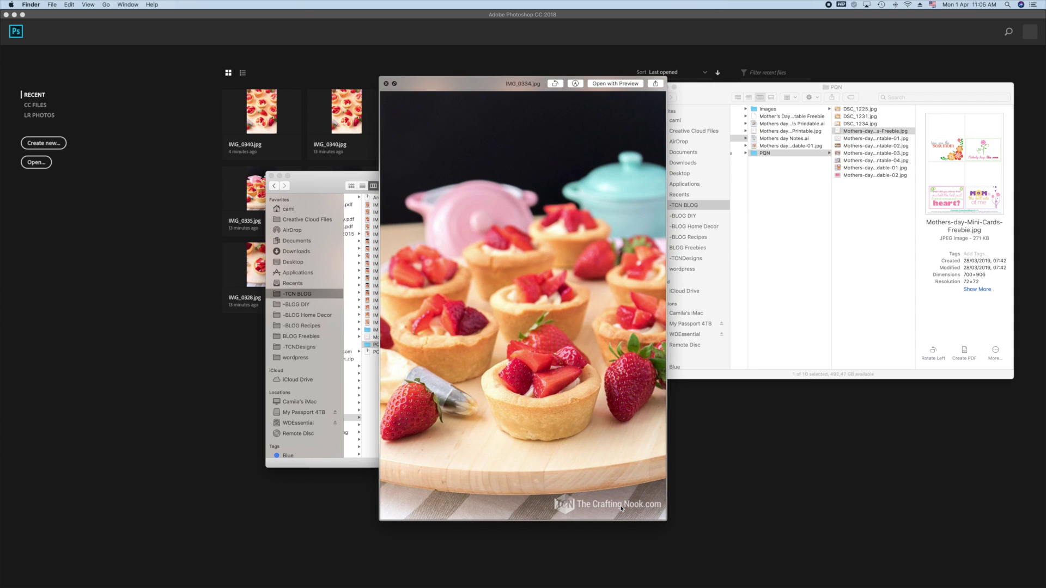
pyautogui.press('Up')
pyautogui.press('Up')
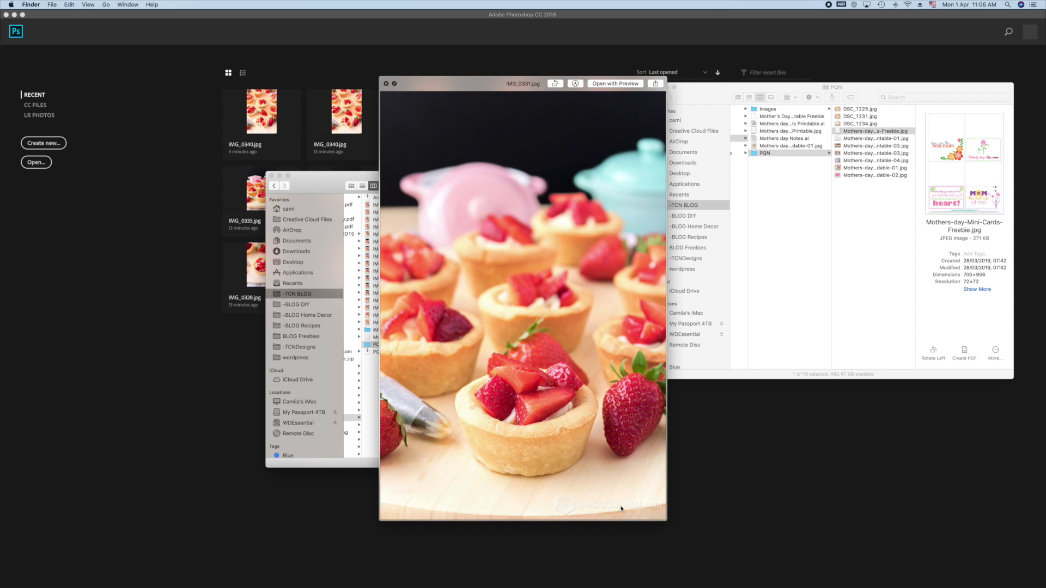
pyautogui.press('Up')
pyautogui.press('Up')
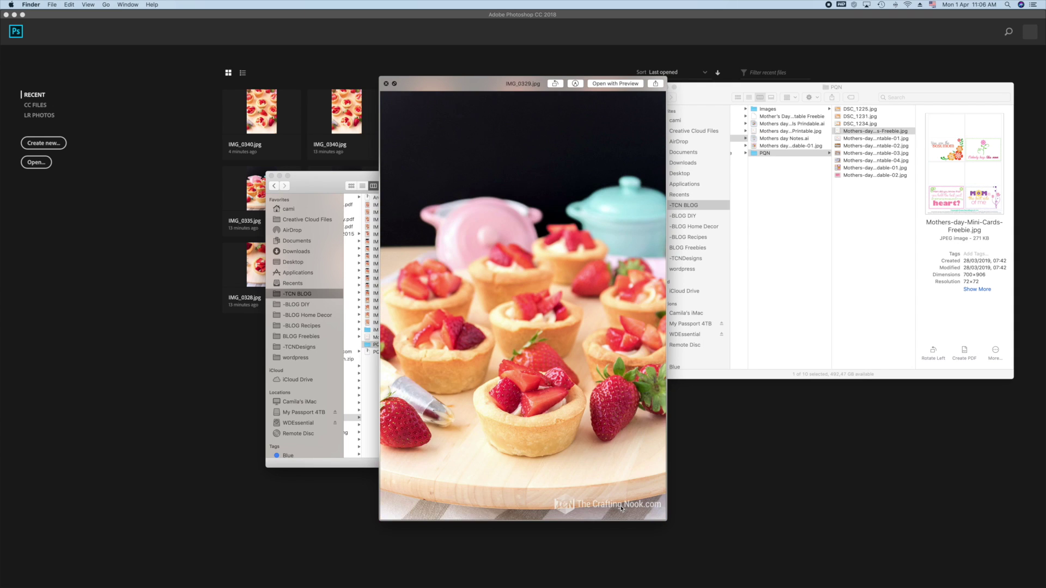
pyautogui.press('Up')
pyautogui.press('Up')
pyautogui.press('Up')
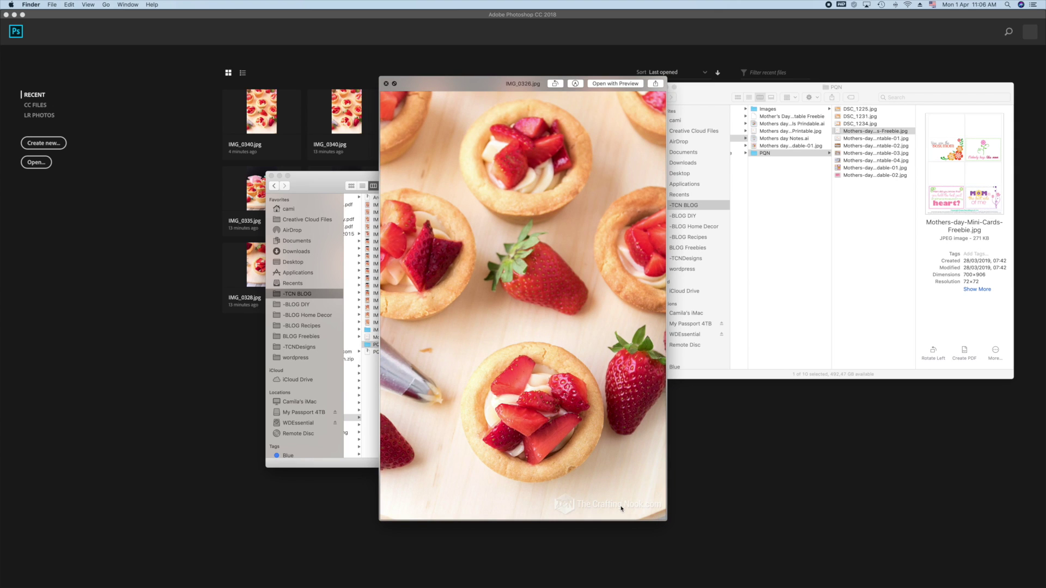
pyautogui.press('Up')
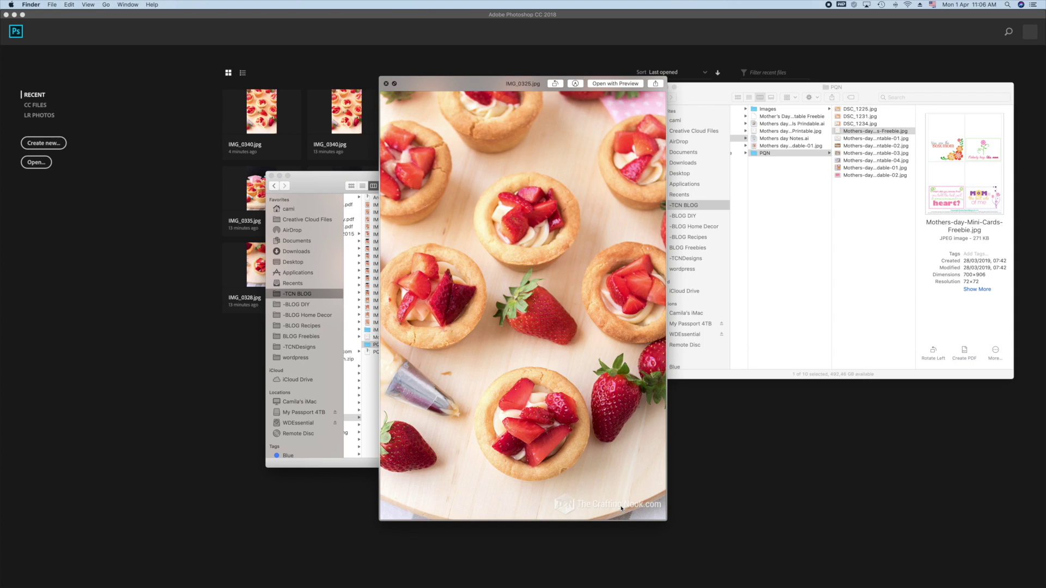
pyautogui.press('Up')
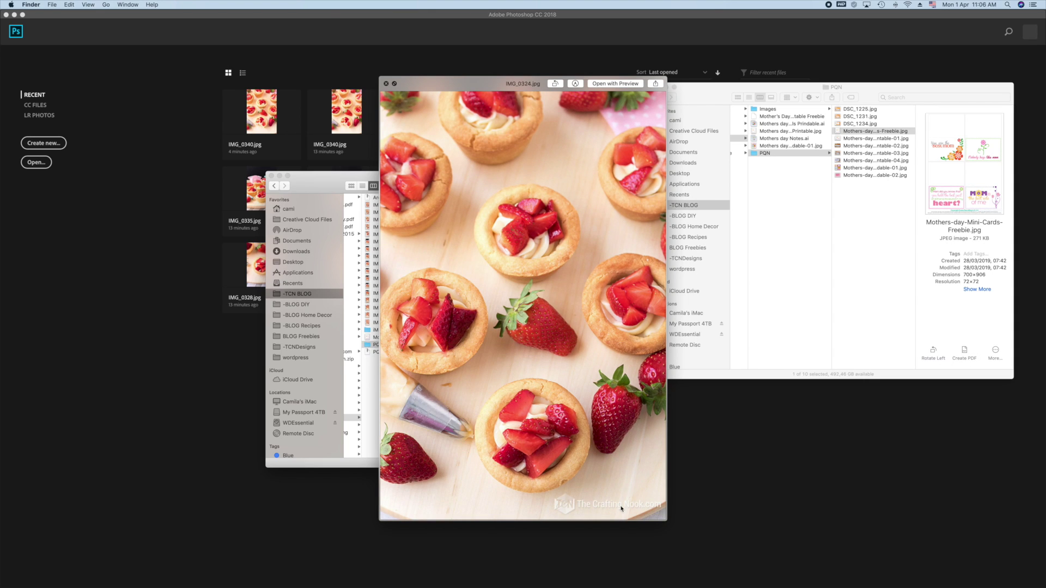
pyautogui.press('space')
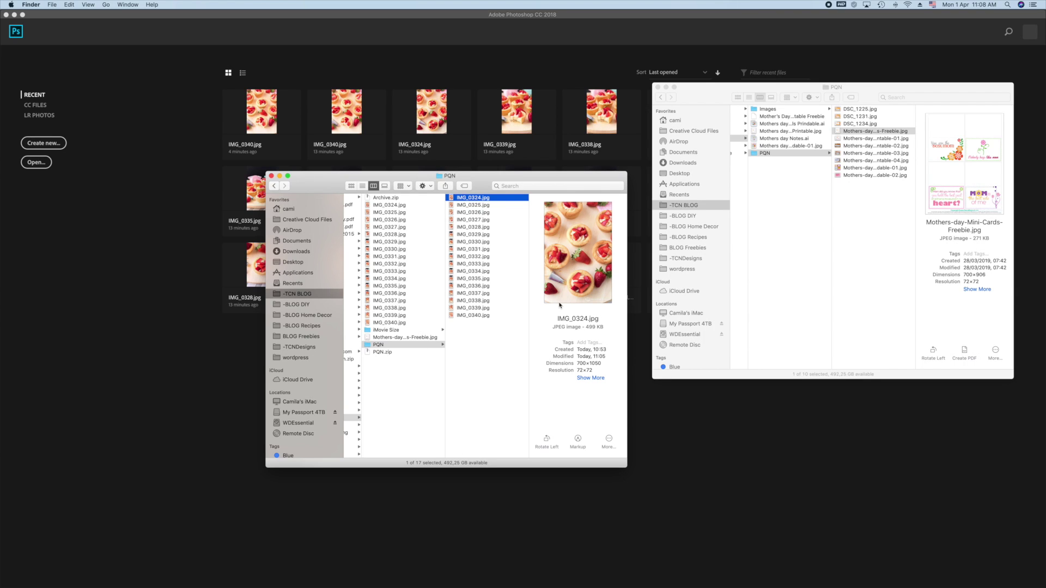
pyautogui.press('space')
# Step the full-size preview to IMG_0325.jpg and back to IMG_0324.jpg.
pyautogui.press('Down')
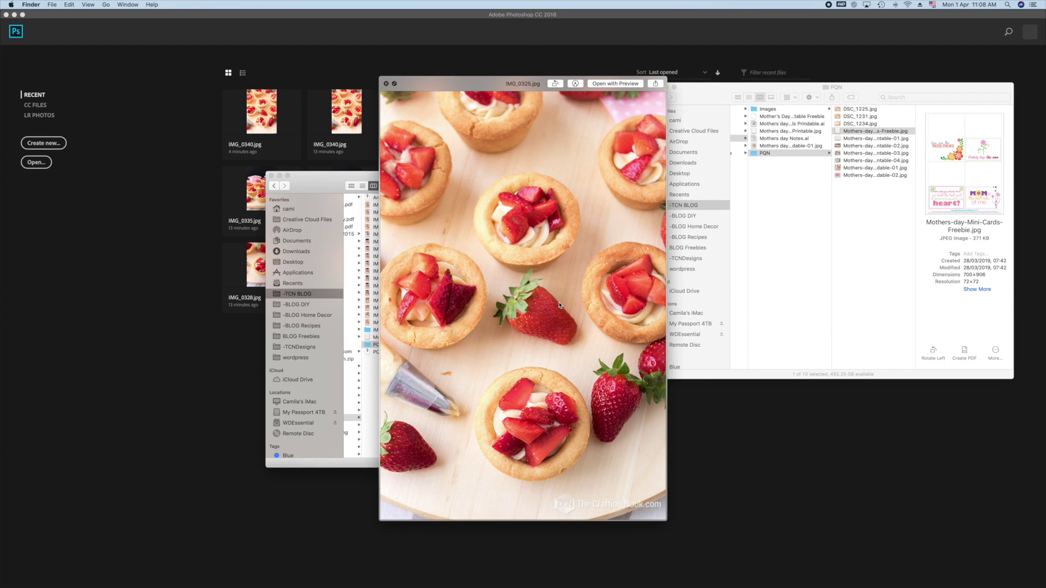
pyautogui.press('Up')
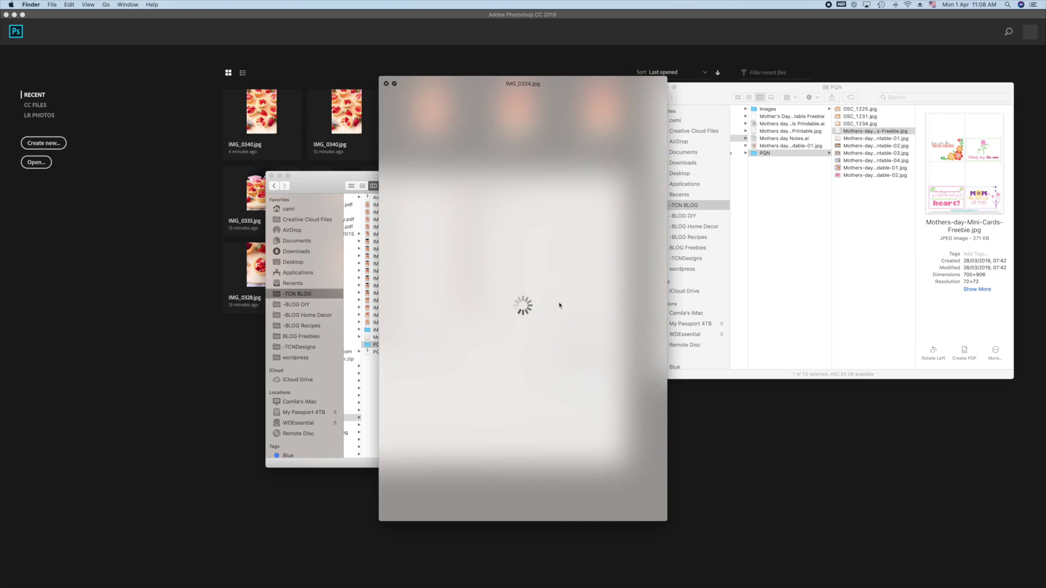